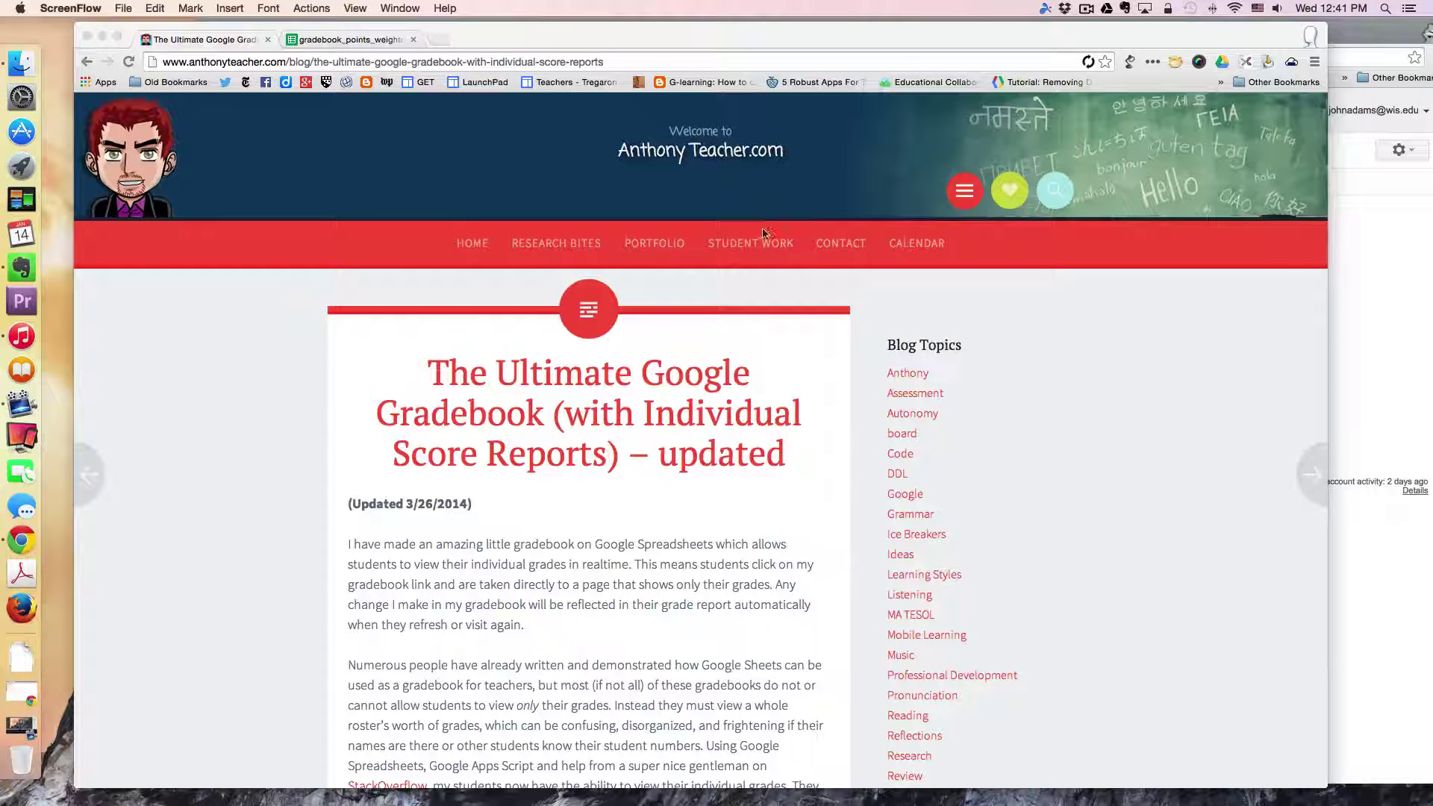
# Step: Scroll through the gradebook blog post's introduction and Caveats list
pyautogui.scroll(-2, 722, 522)
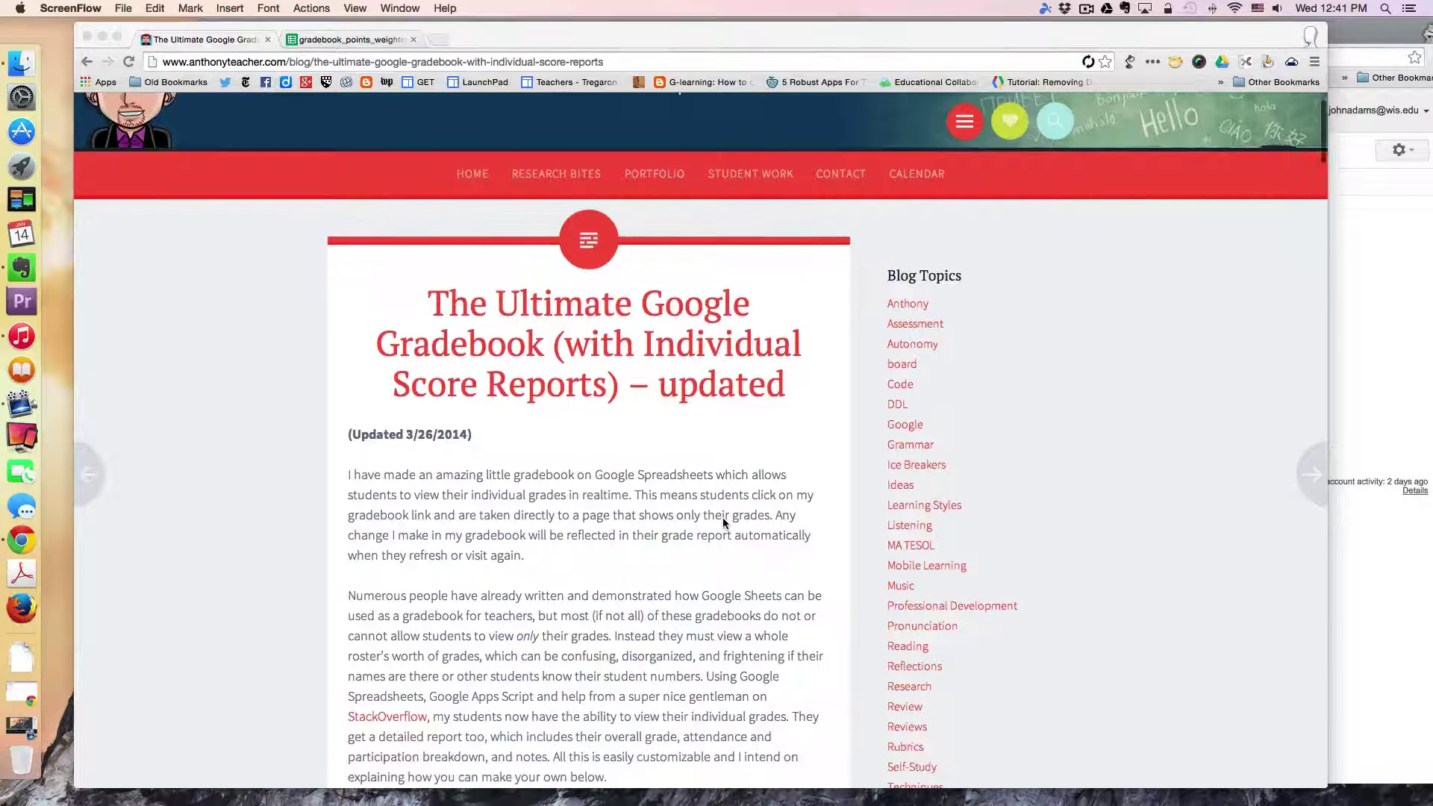
pyautogui.scroll(-1, 723, 523)
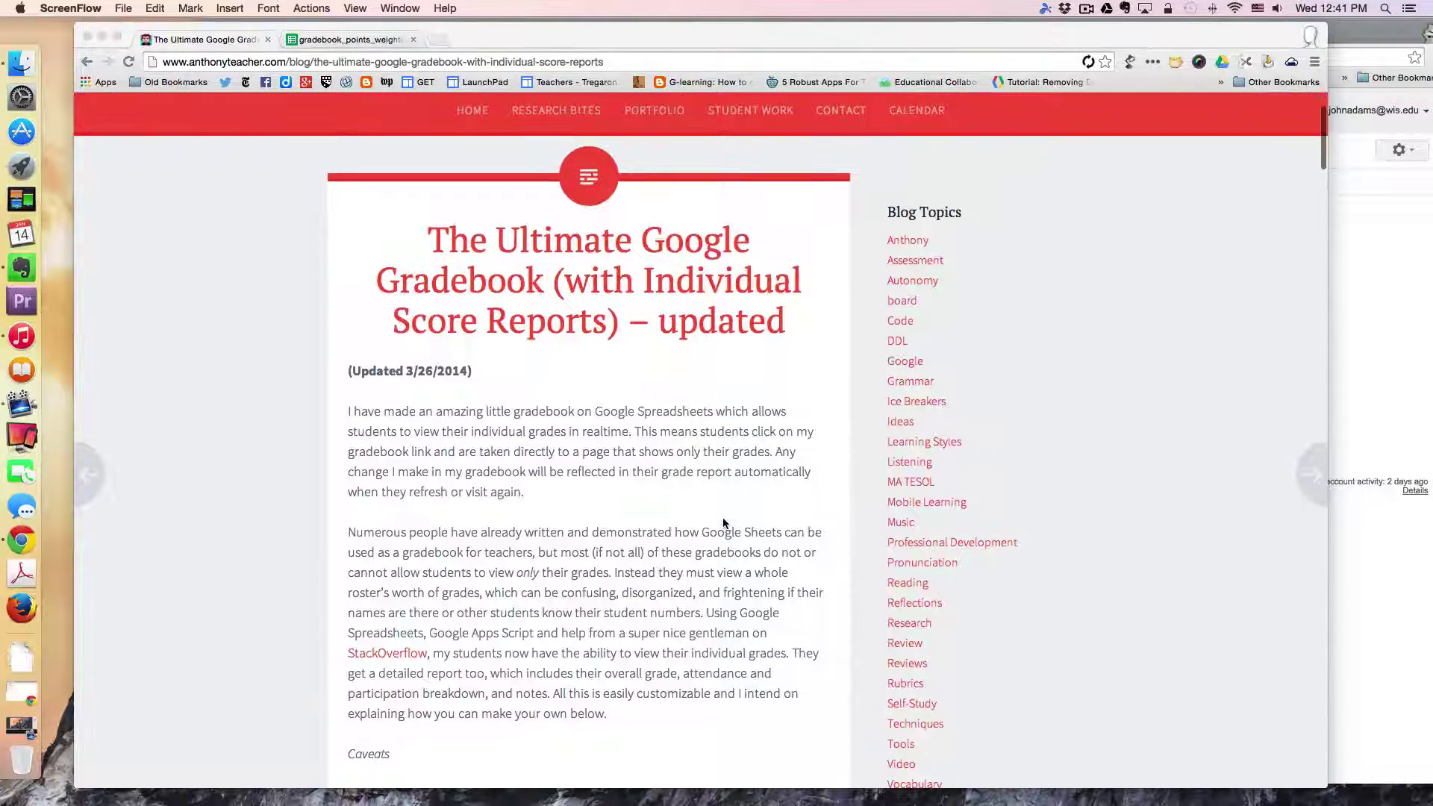
pyautogui.scroll(-2, 722, 522)
pyautogui.scroll(-2, 723, 522)
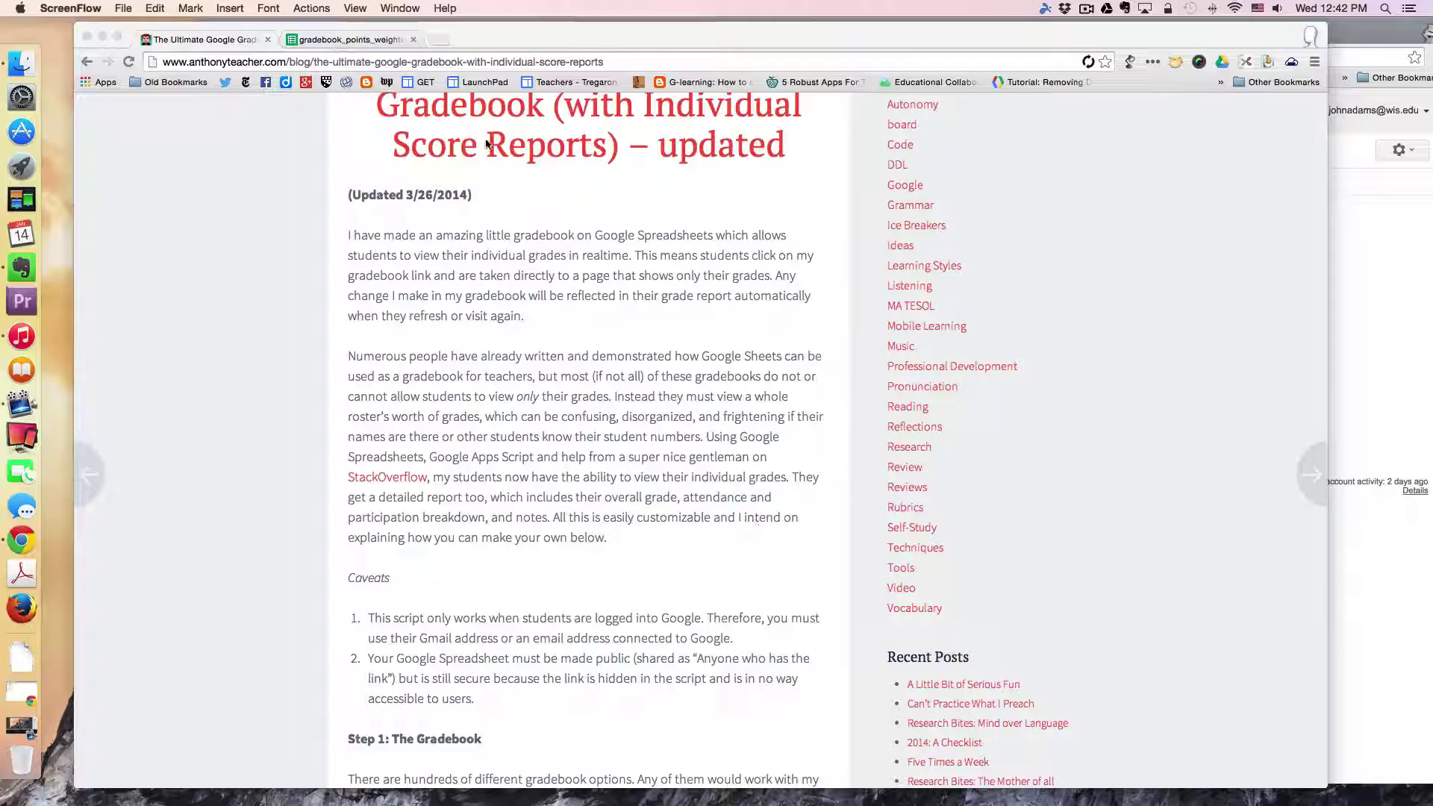
# Step: Switch to the gradebook_points_weighted spreadsheet and review scores down to the Class Avg/Mean rows
pyautogui.click(350, 39)
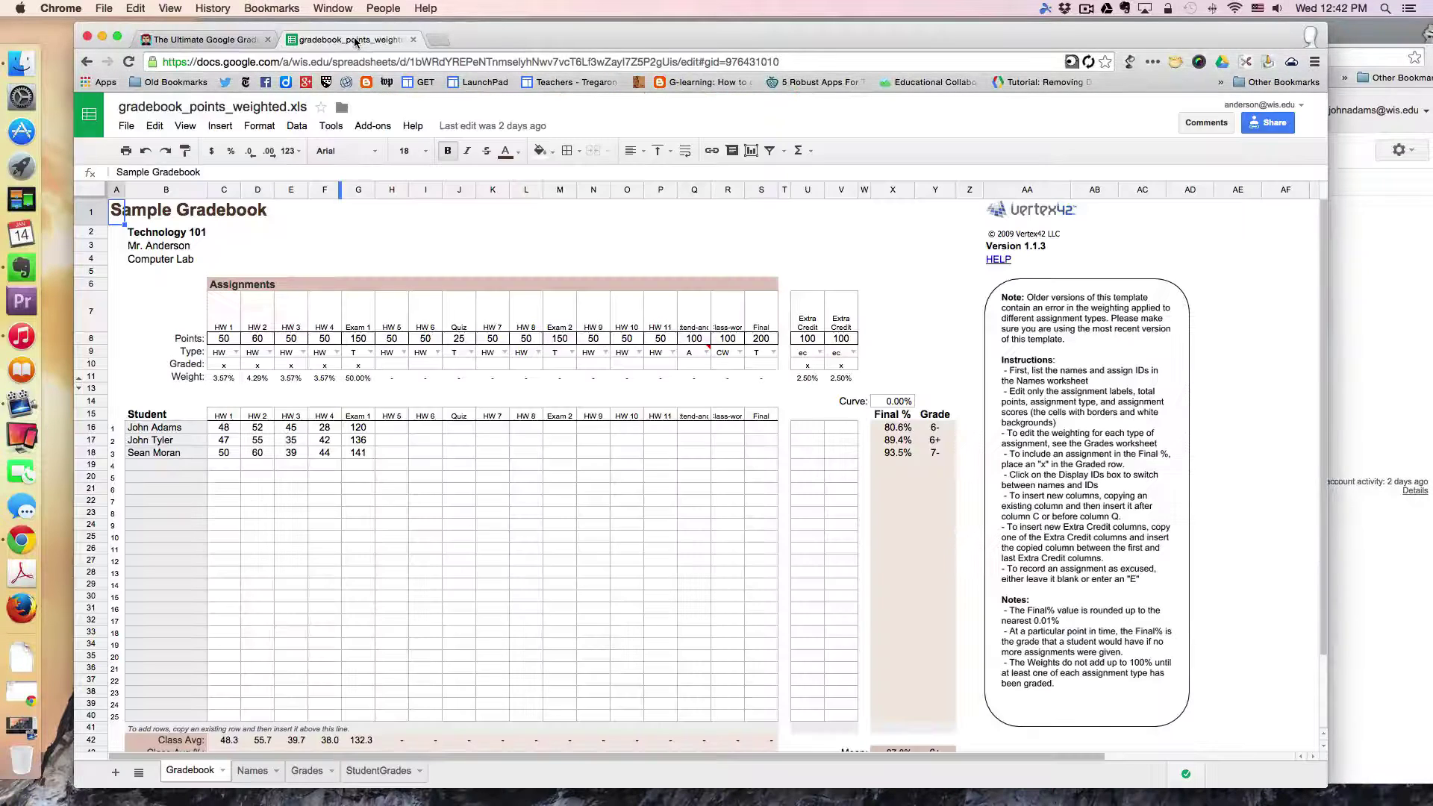
pyautogui.moveTo(550, 27); pyautogui.dragTo(537, 30)
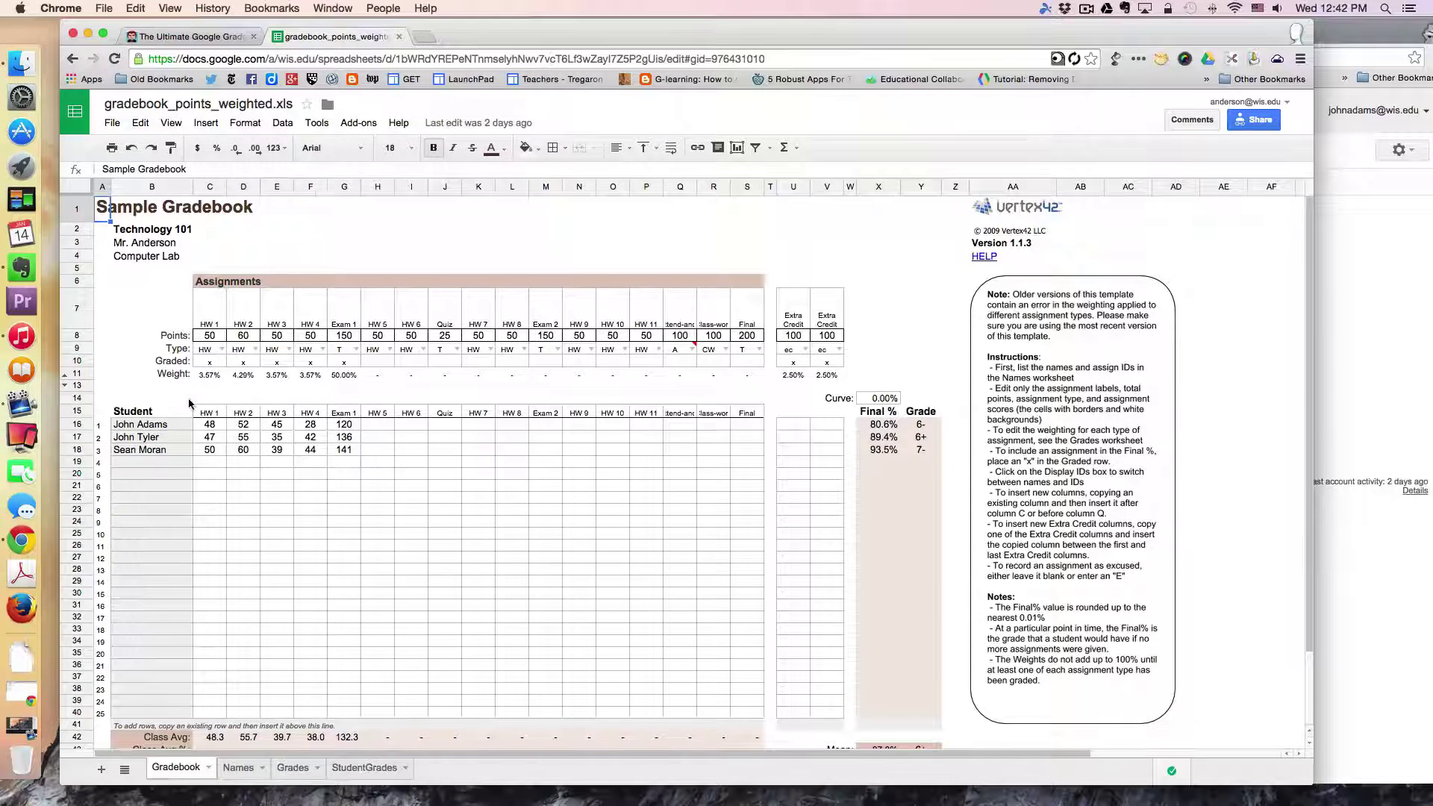
pyautogui.scroll(-2, 306, 355)
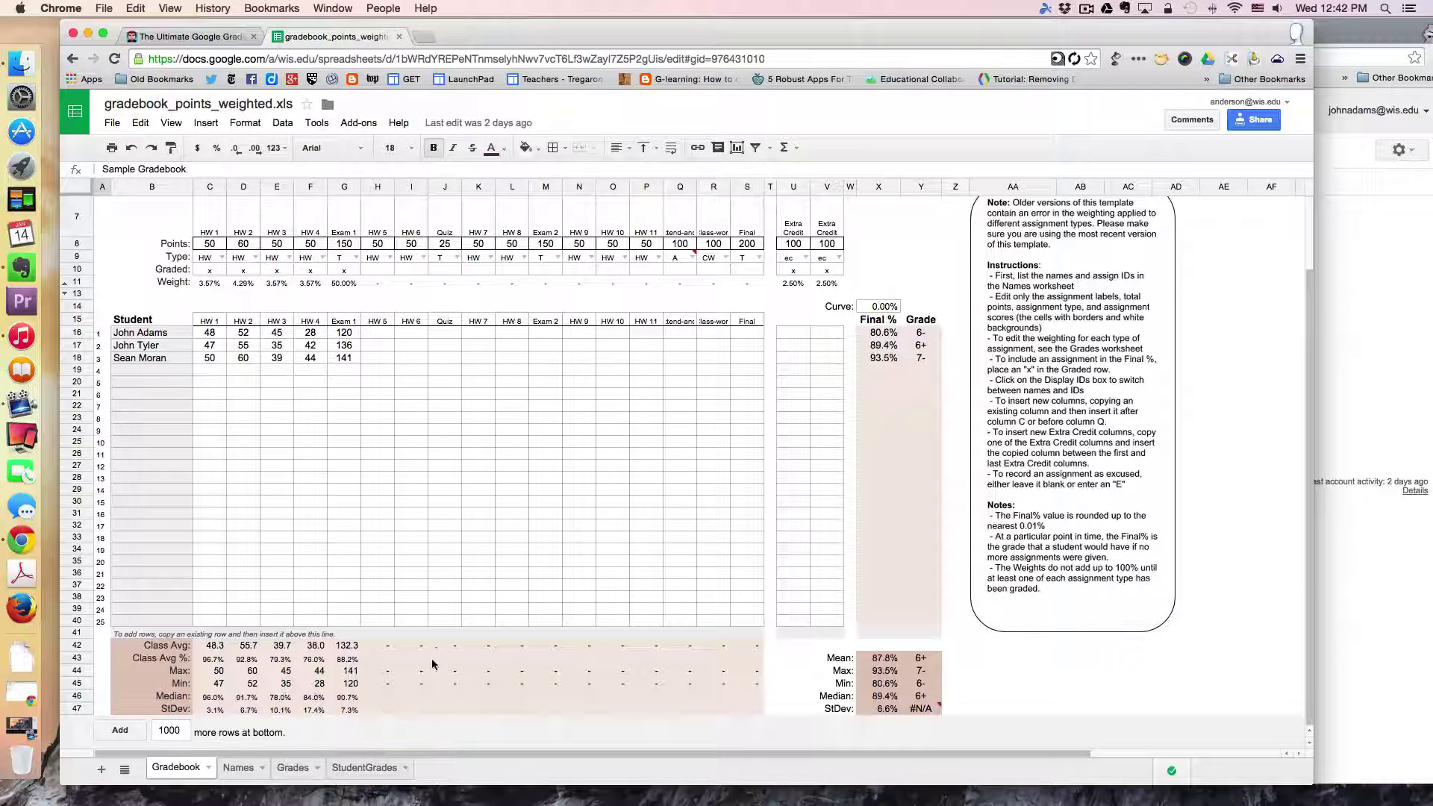
pyautogui.scroll(2, 452, 663)
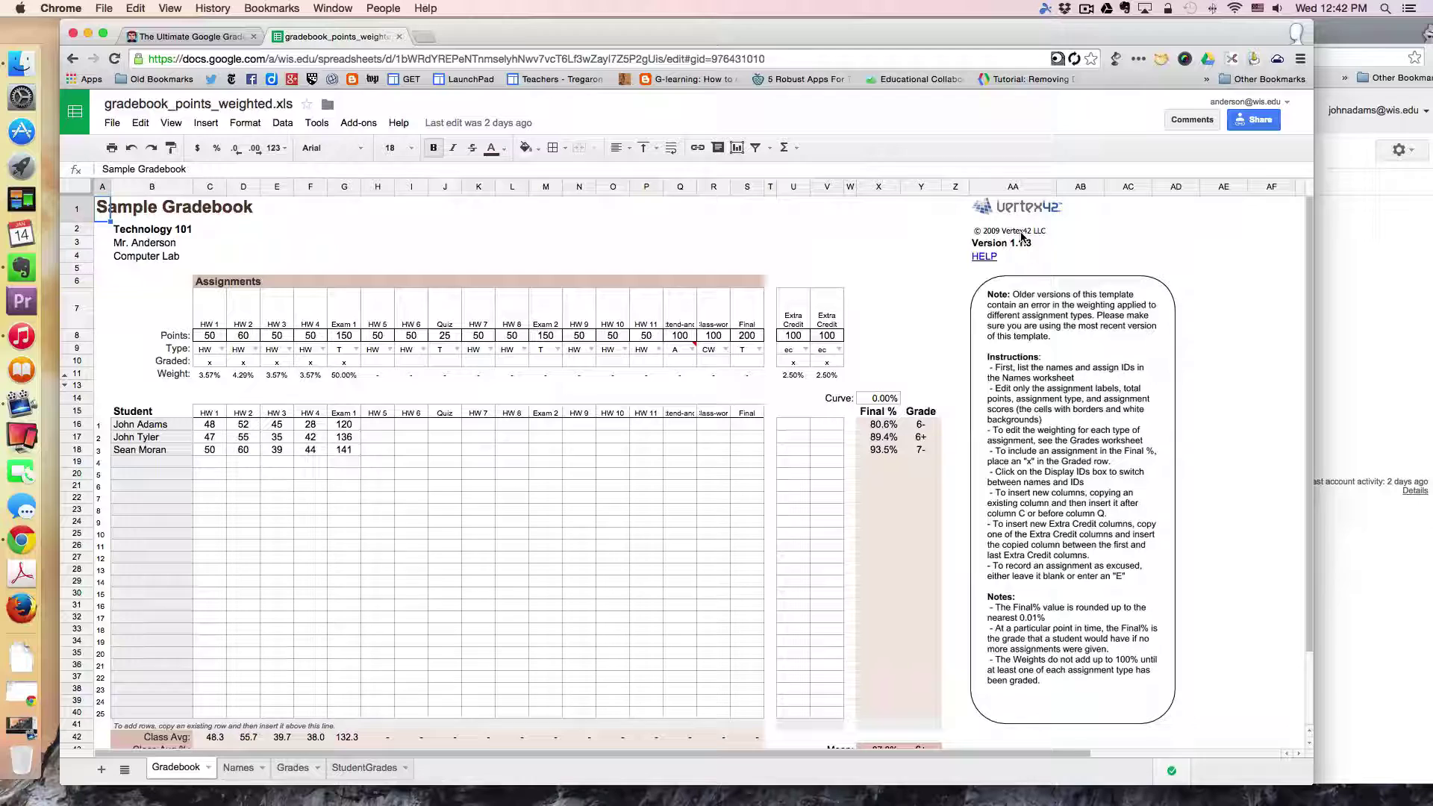
# Step: Show the Grades sheet down to its weighting table of HW 15%, T 50%, CW 35%
pyautogui.click(242, 769)
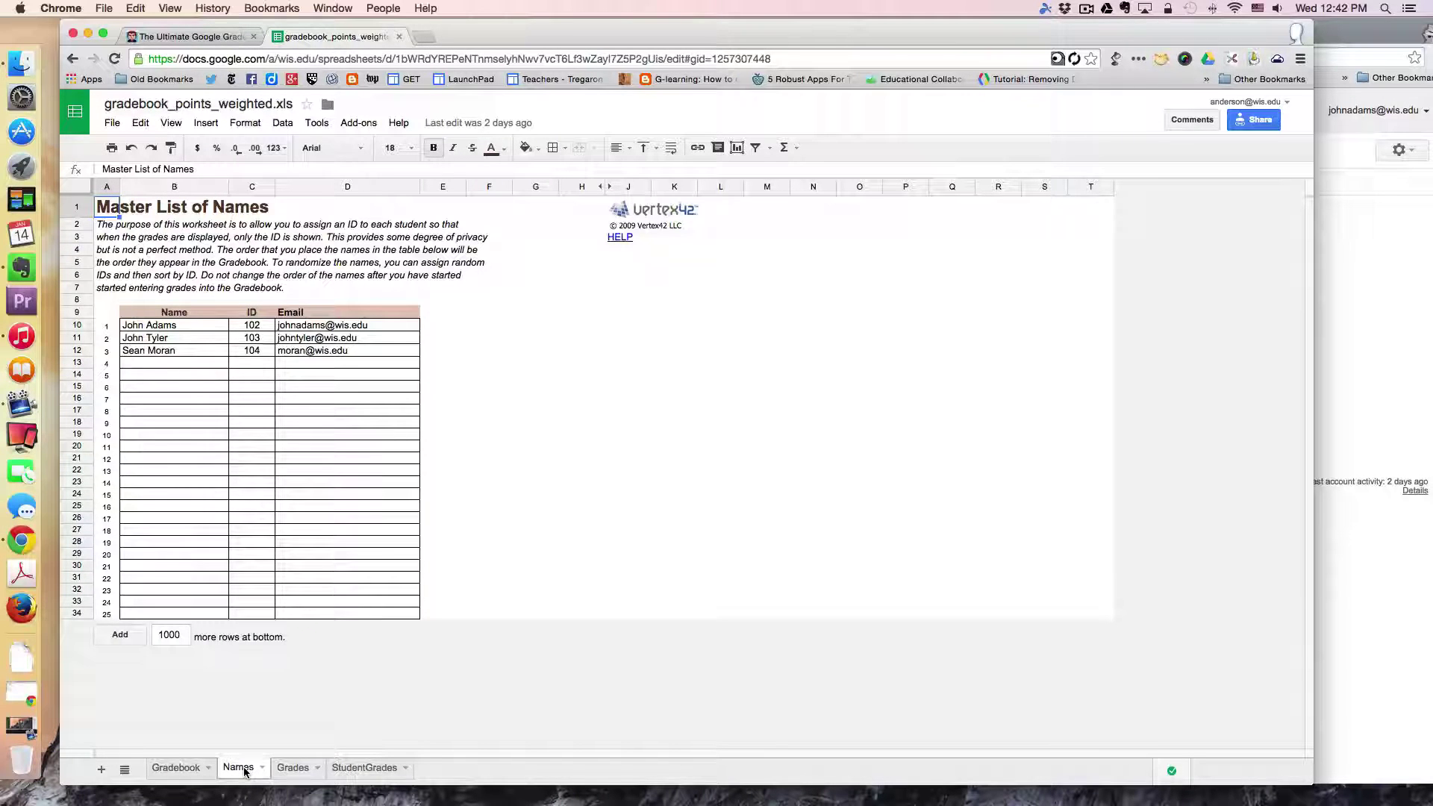
pyautogui.click(292, 769)
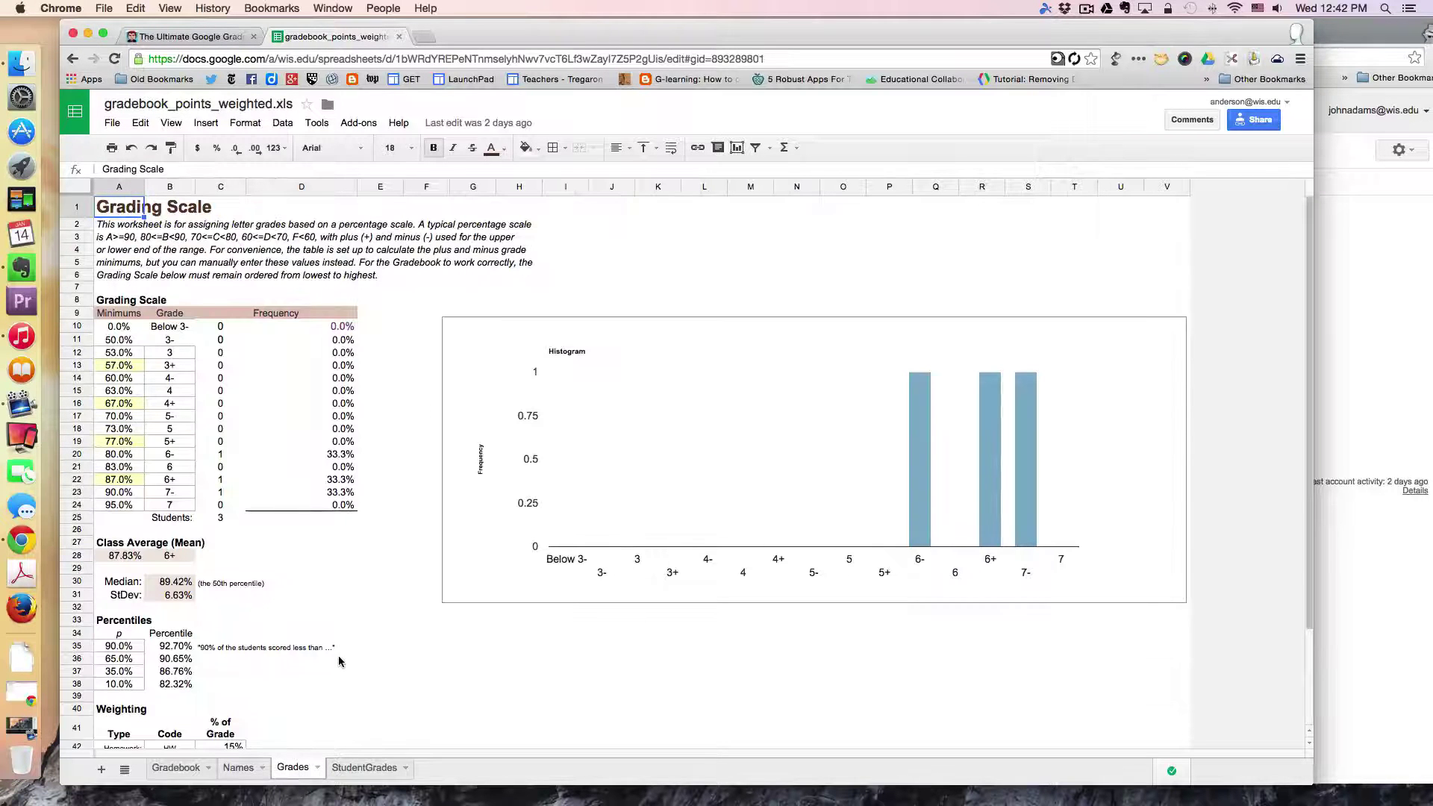
pyautogui.scroll(-1, 340, 663)
pyautogui.scroll(-3, 340, 662)
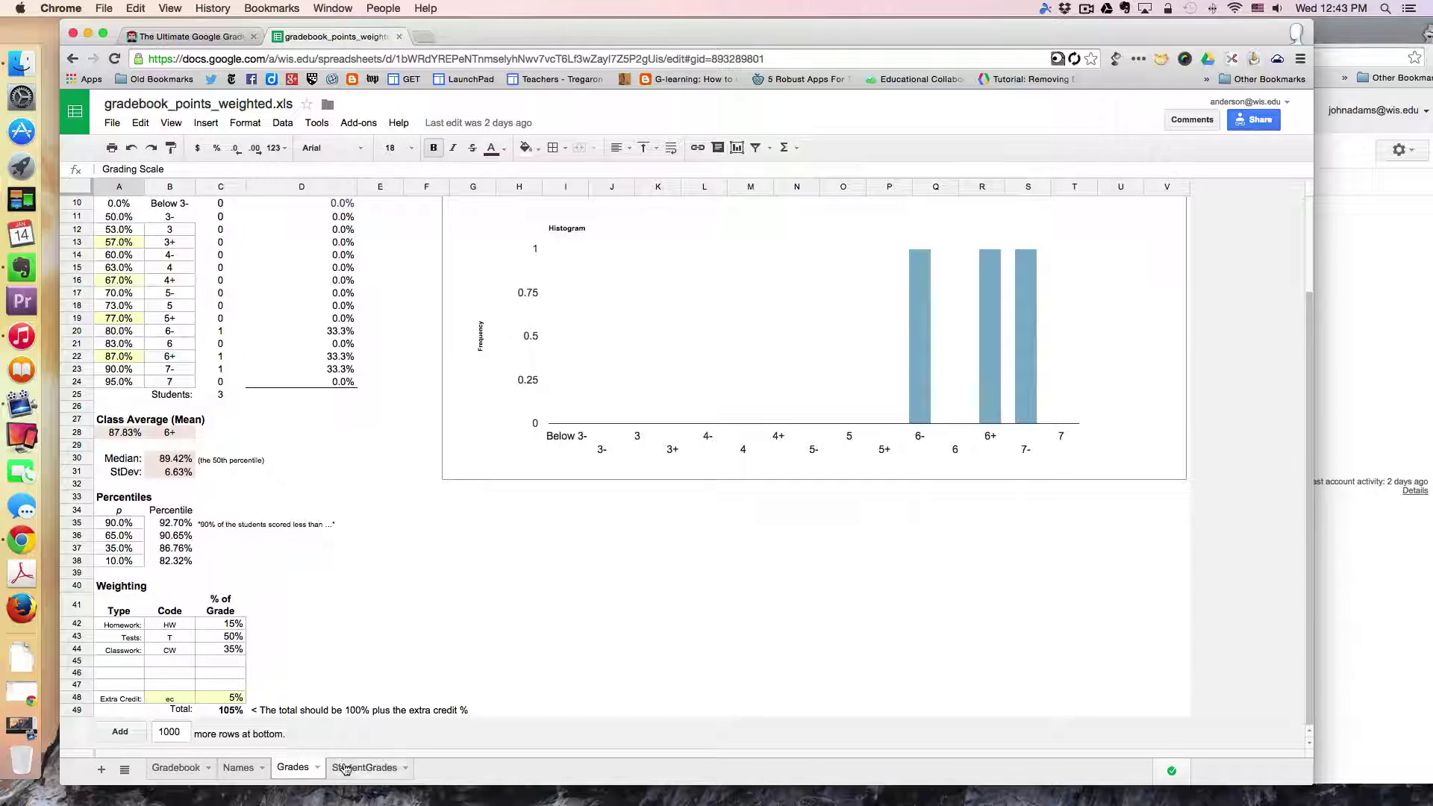
# Step: Inspect StudentGrades A2's =TRANSPOSE(Names!B9:B34) formula, then return to the Names sheet
pyautogui.click(367, 769)
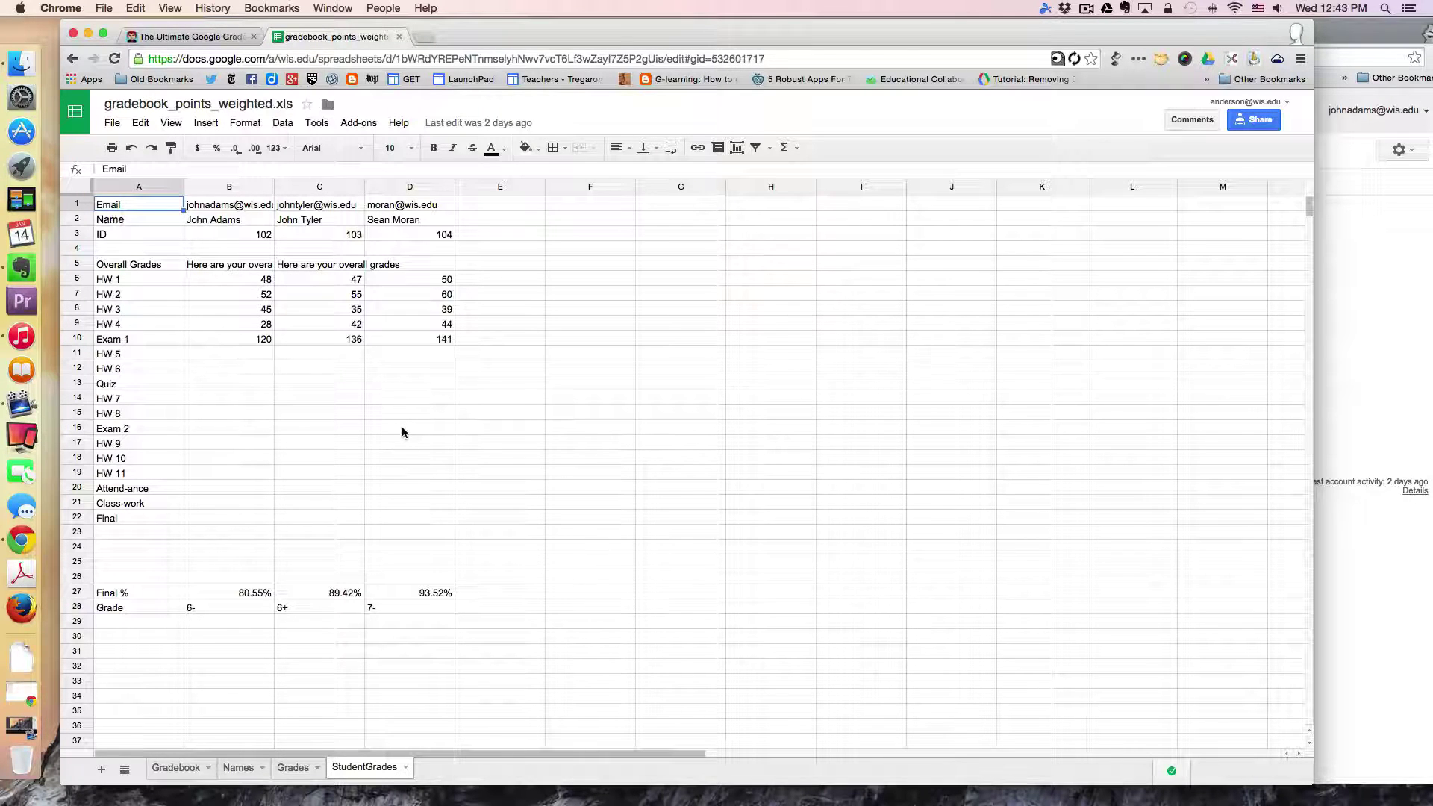
pyautogui.click(142, 222)
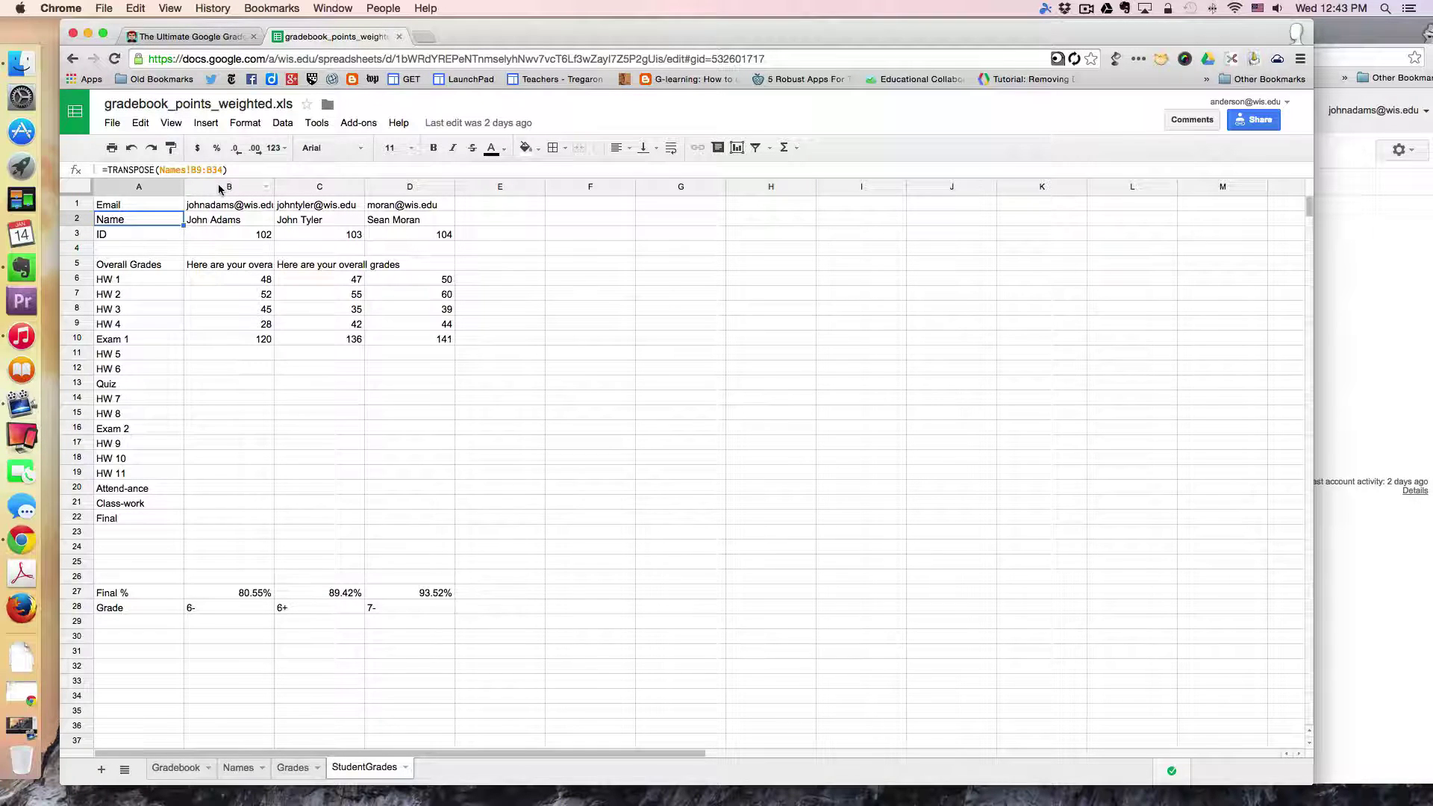
pyautogui.click(238, 769)
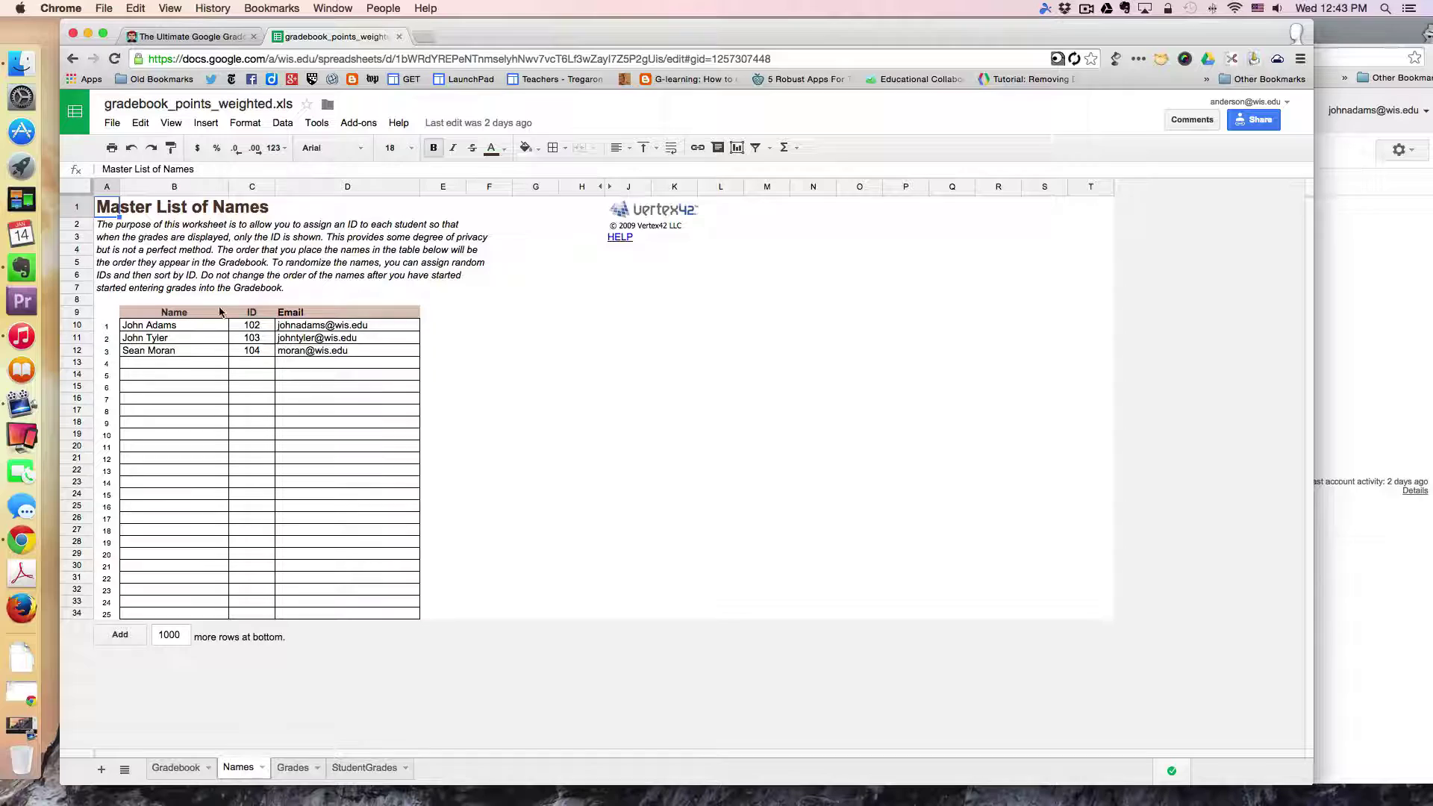
pyautogui.click(189, 365)
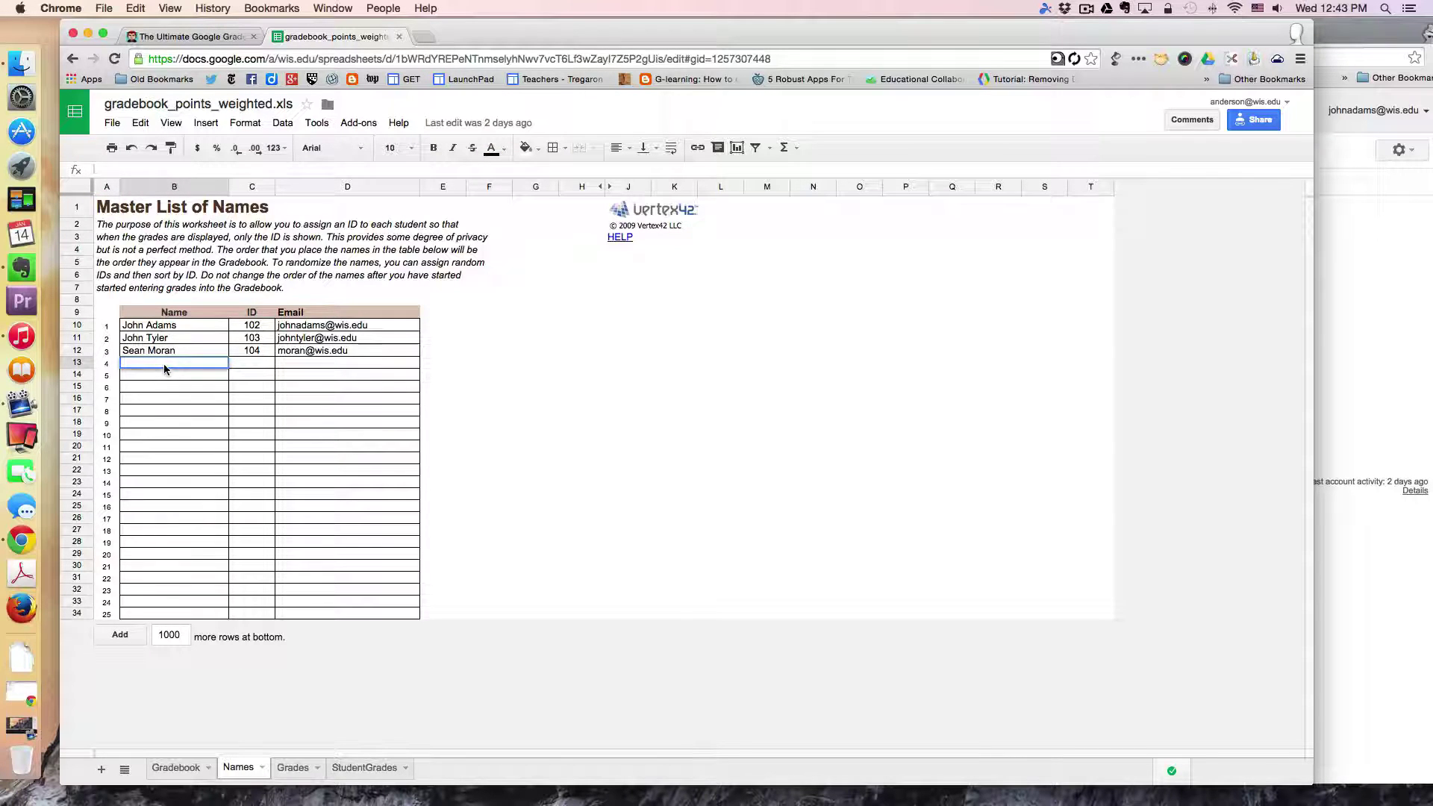
pyautogui.write('Richard A')
pyautogui.click(263, 365)
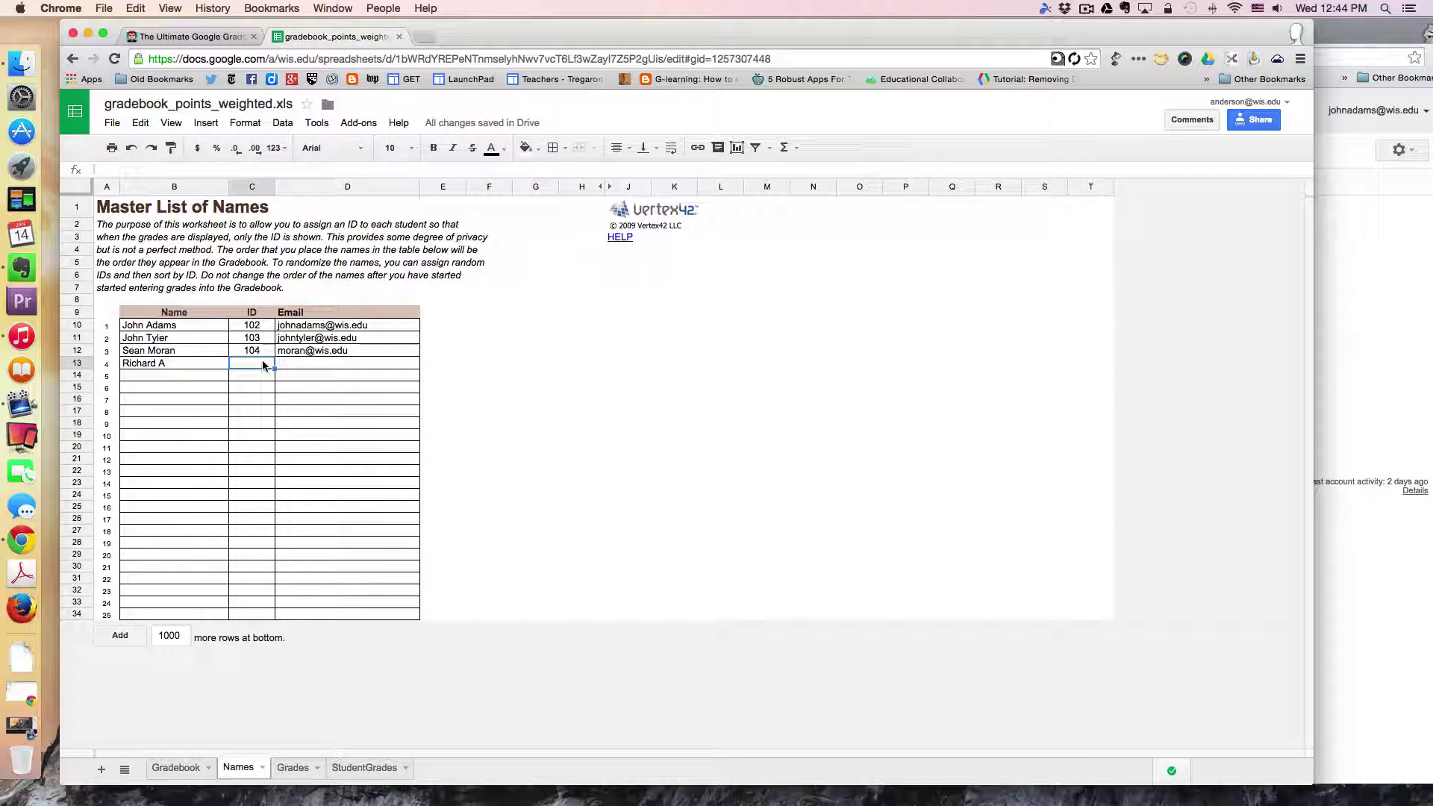
pyautogui.write('105')
pyautogui.click(295, 364)
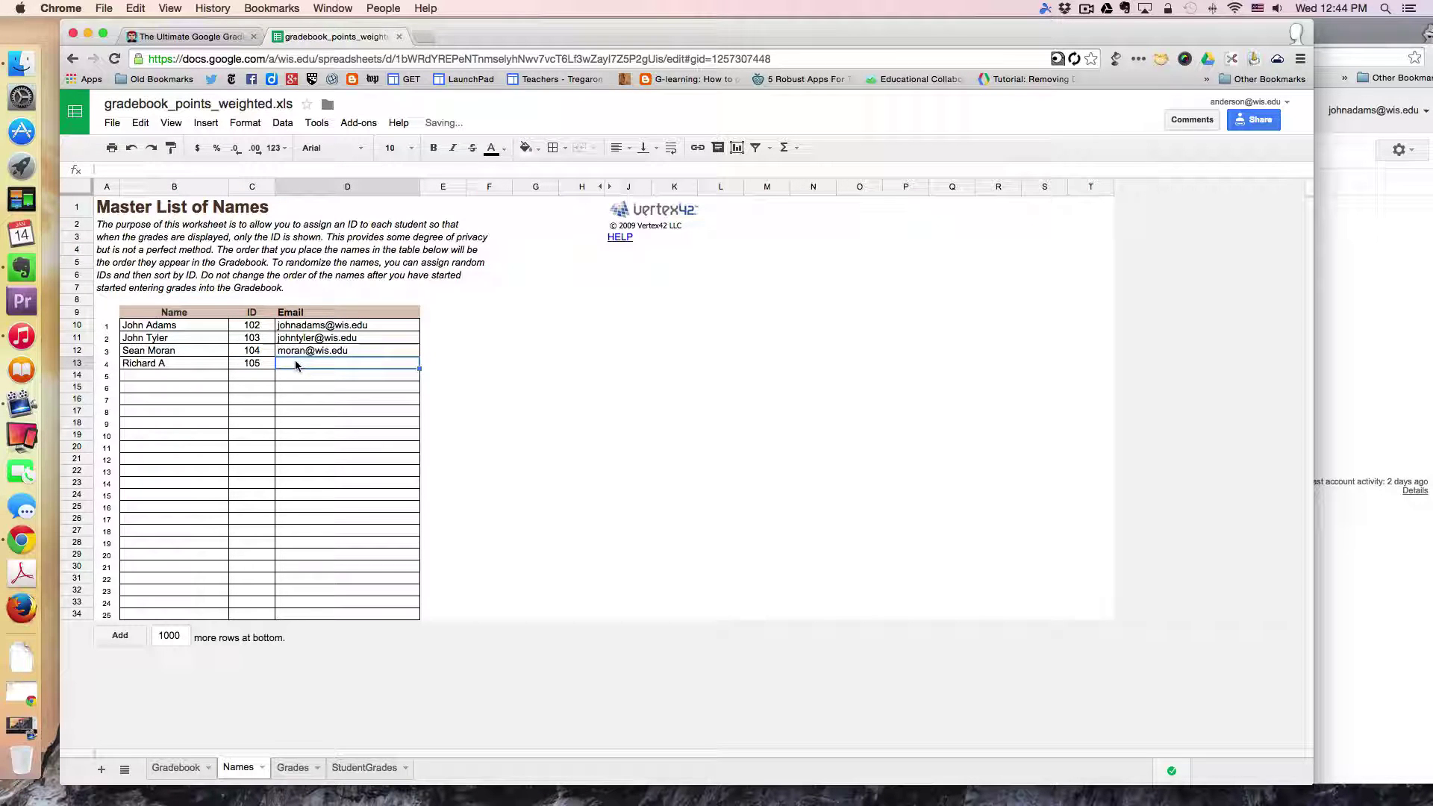
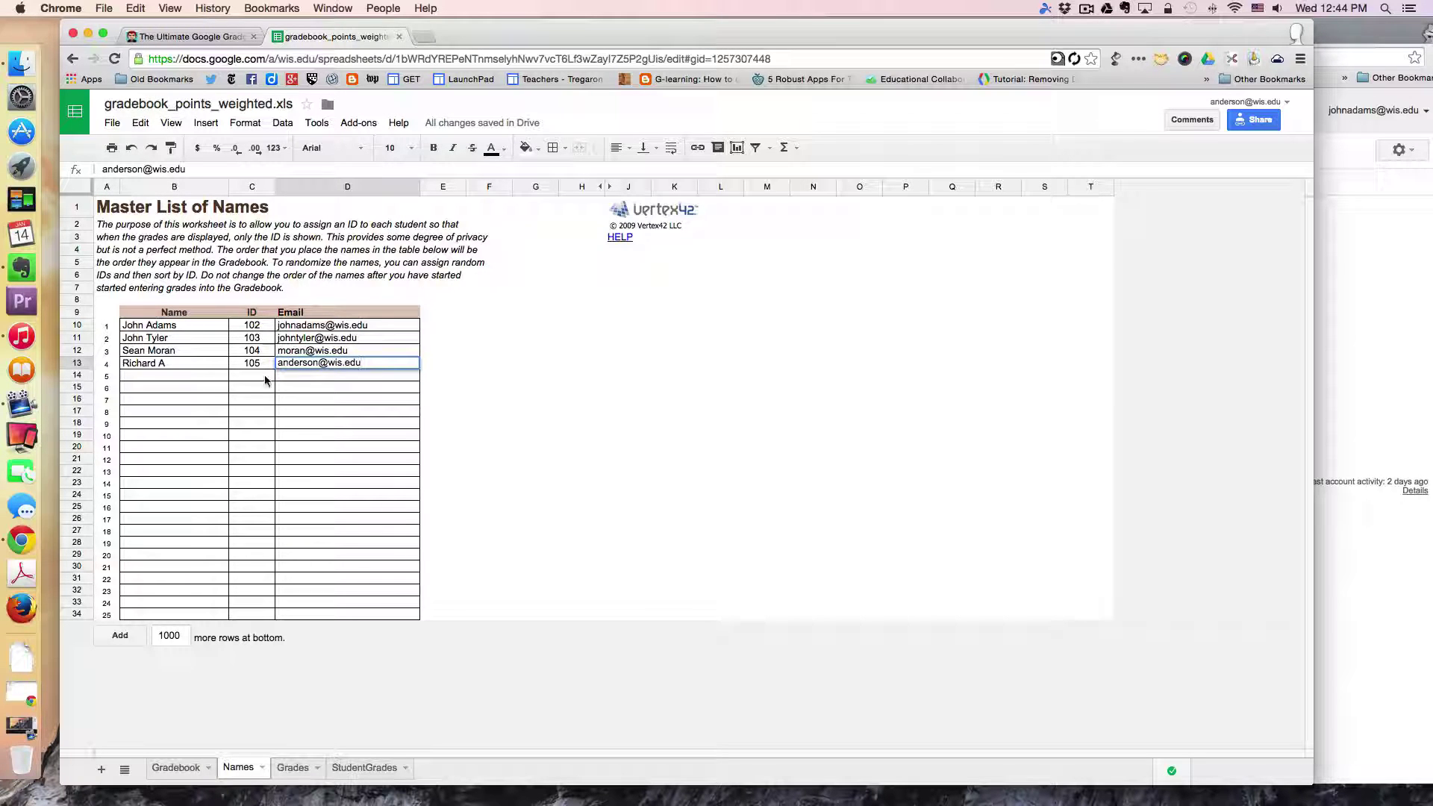
pyautogui.click(263, 378)
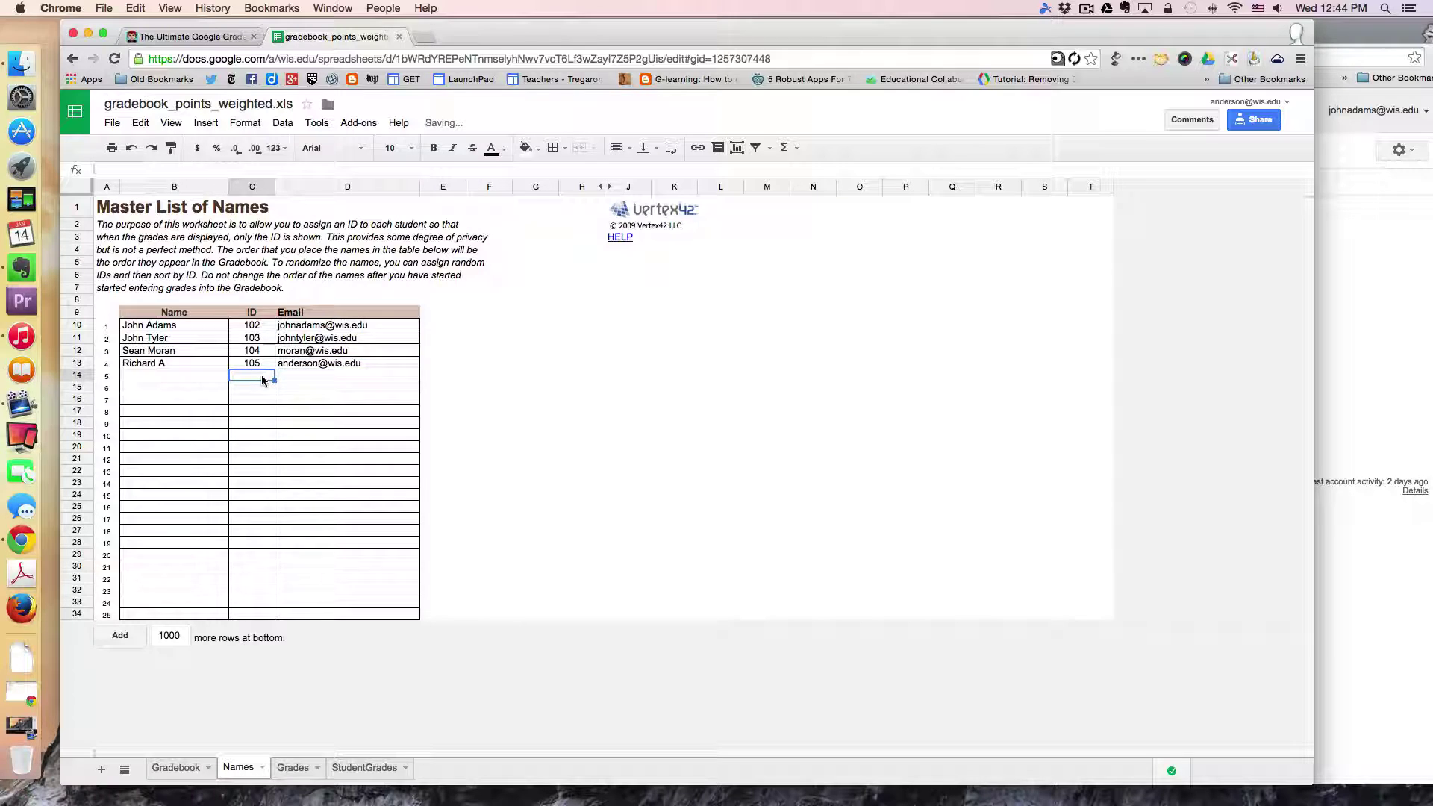
pyautogui.click(183, 772)
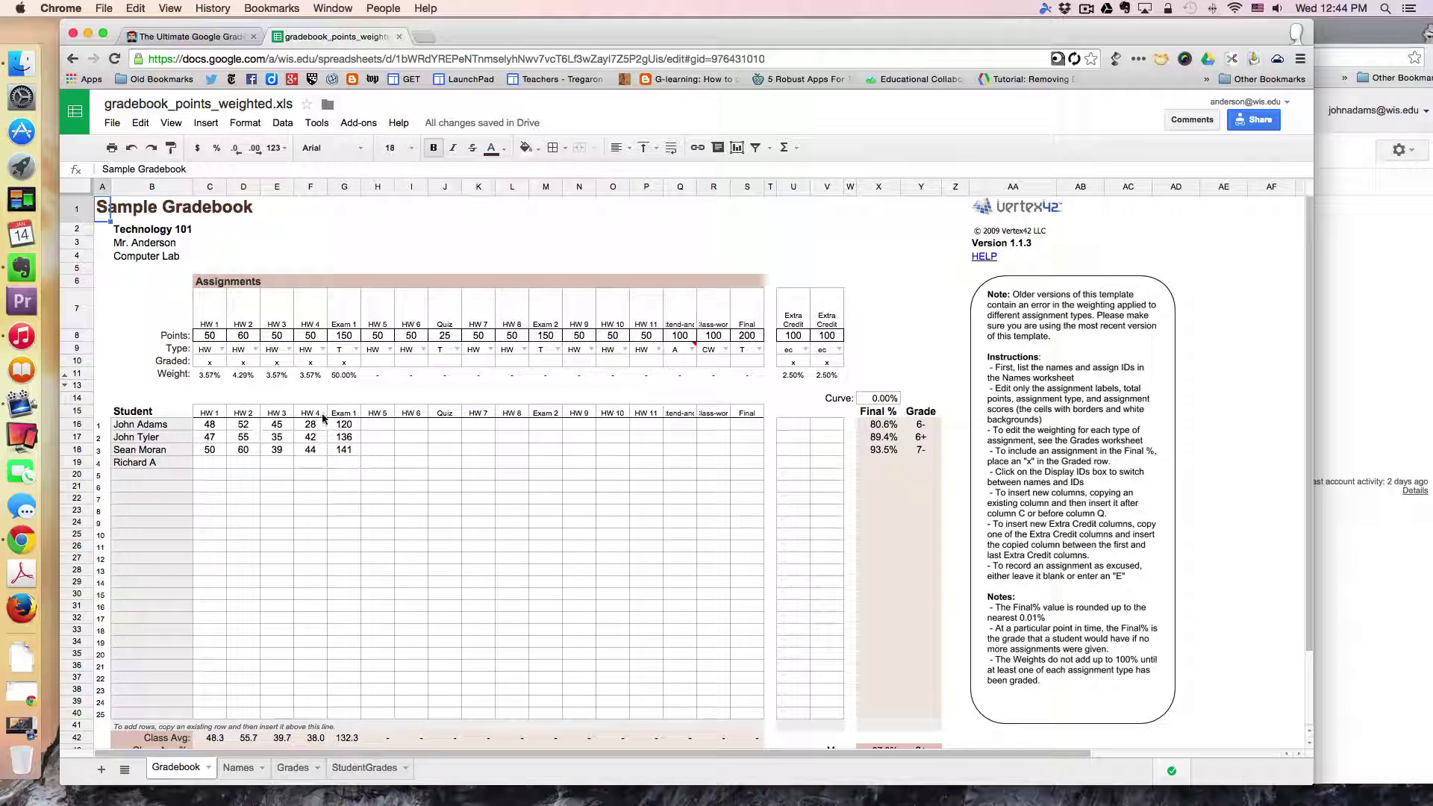
pyautogui.click(215, 413)
pyautogui.click(243, 413)
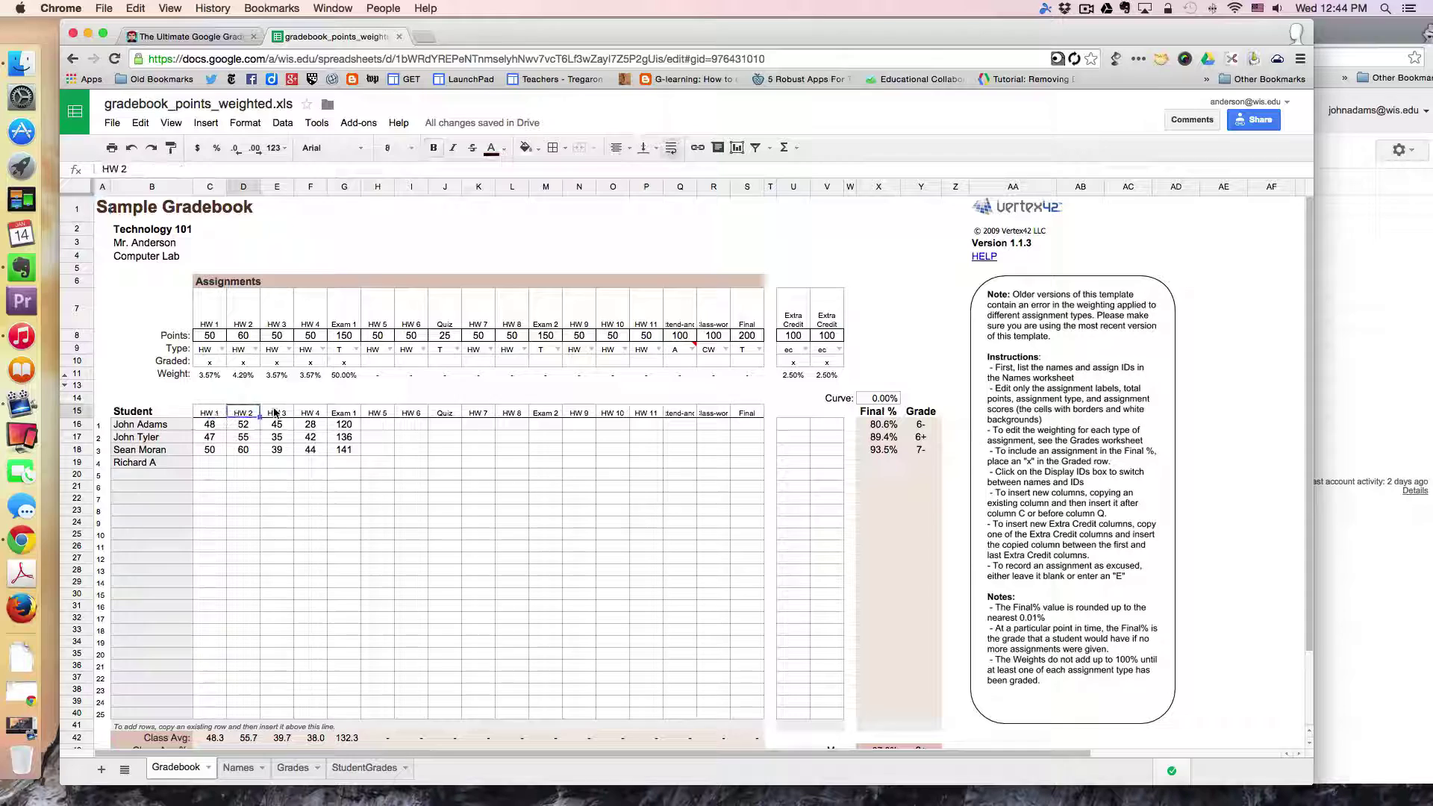
pyautogui.click(277, 413)
pyautogui.click(311, 413)
pyautogui.click(280, 412)
pyautogui.click(245, 413)
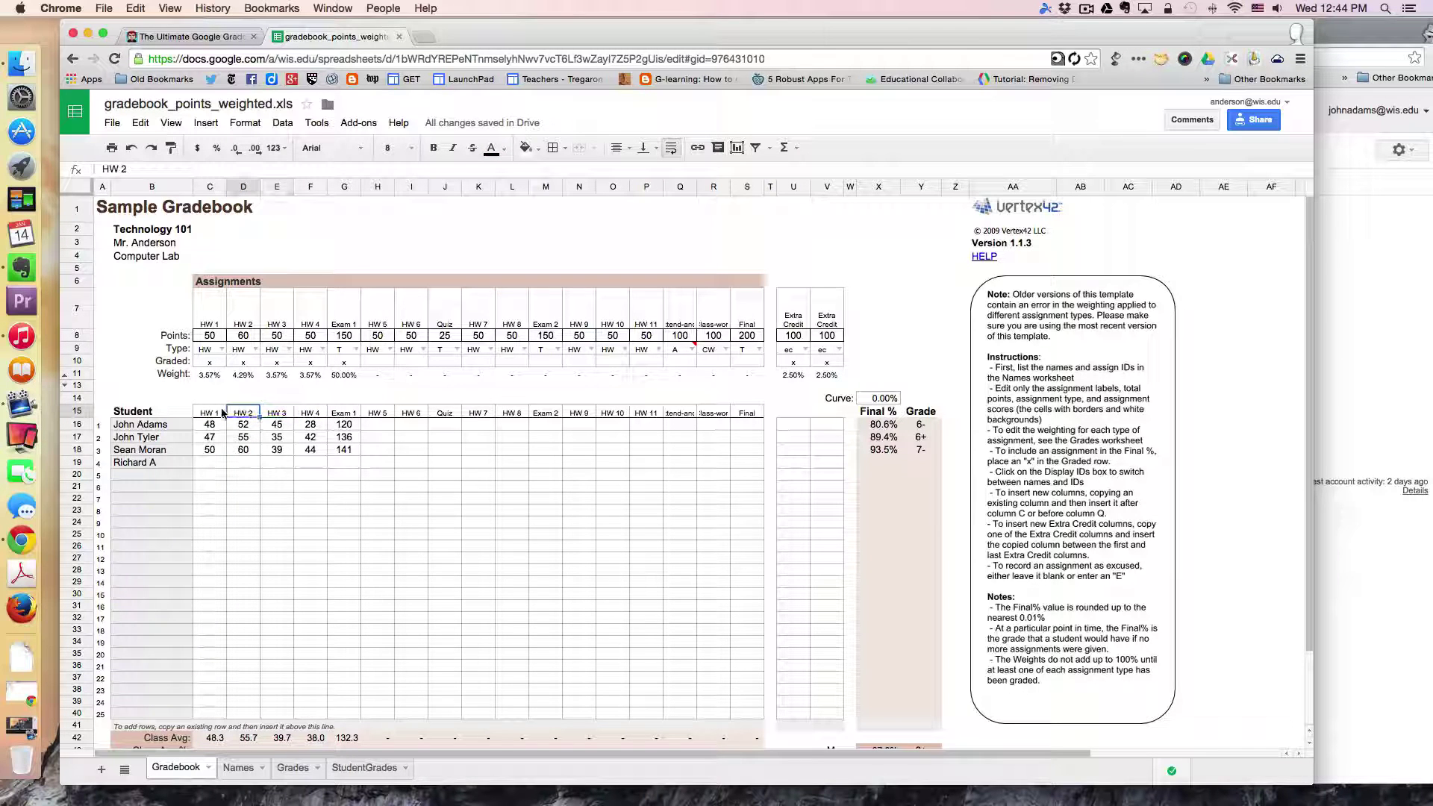
pyautogui.click(209, 412)
pyautogui.press('Right')
pyautogui.press('Right')
pyautogui.press('Right')
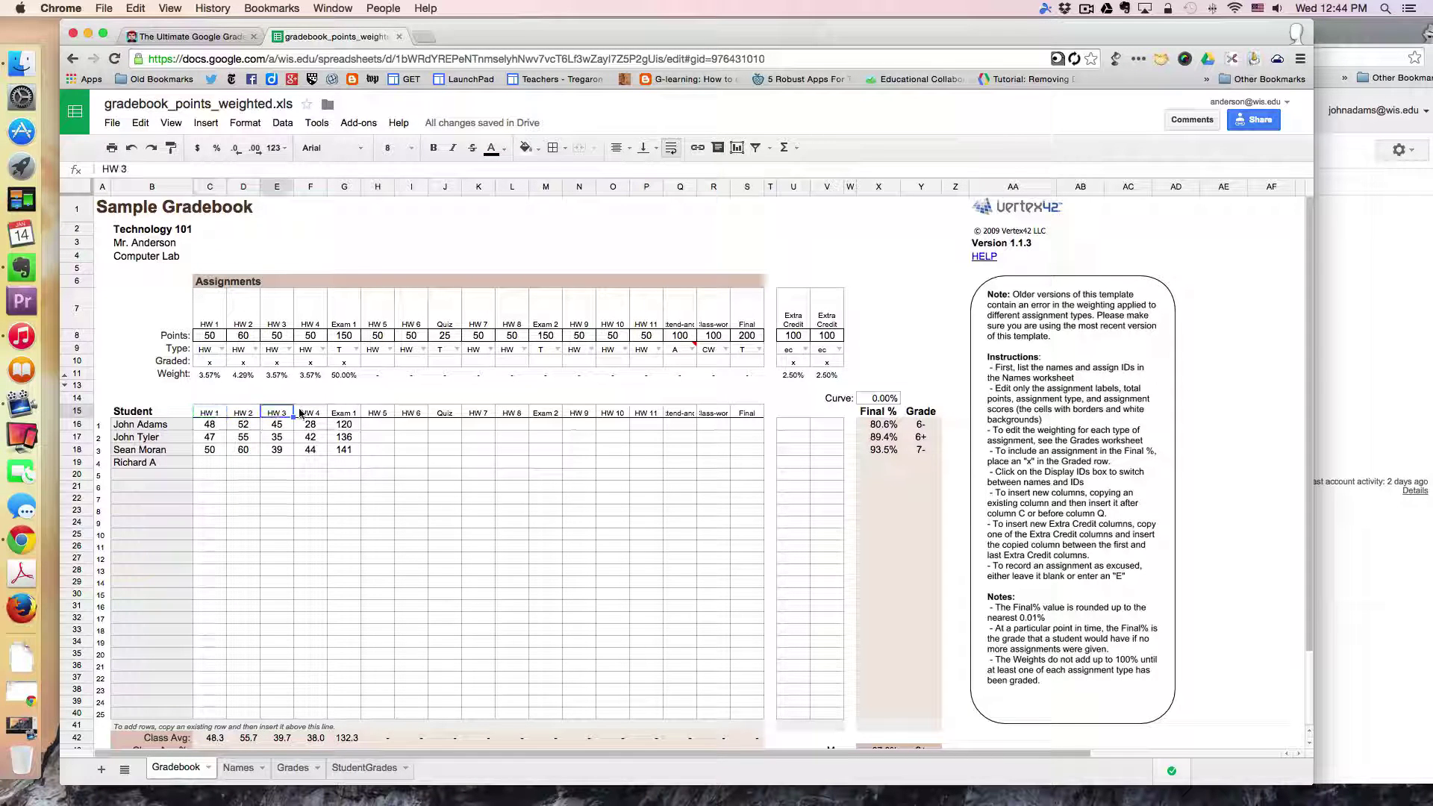
pyautogui.click(242, 770)
pyautogui.click(138, 366)
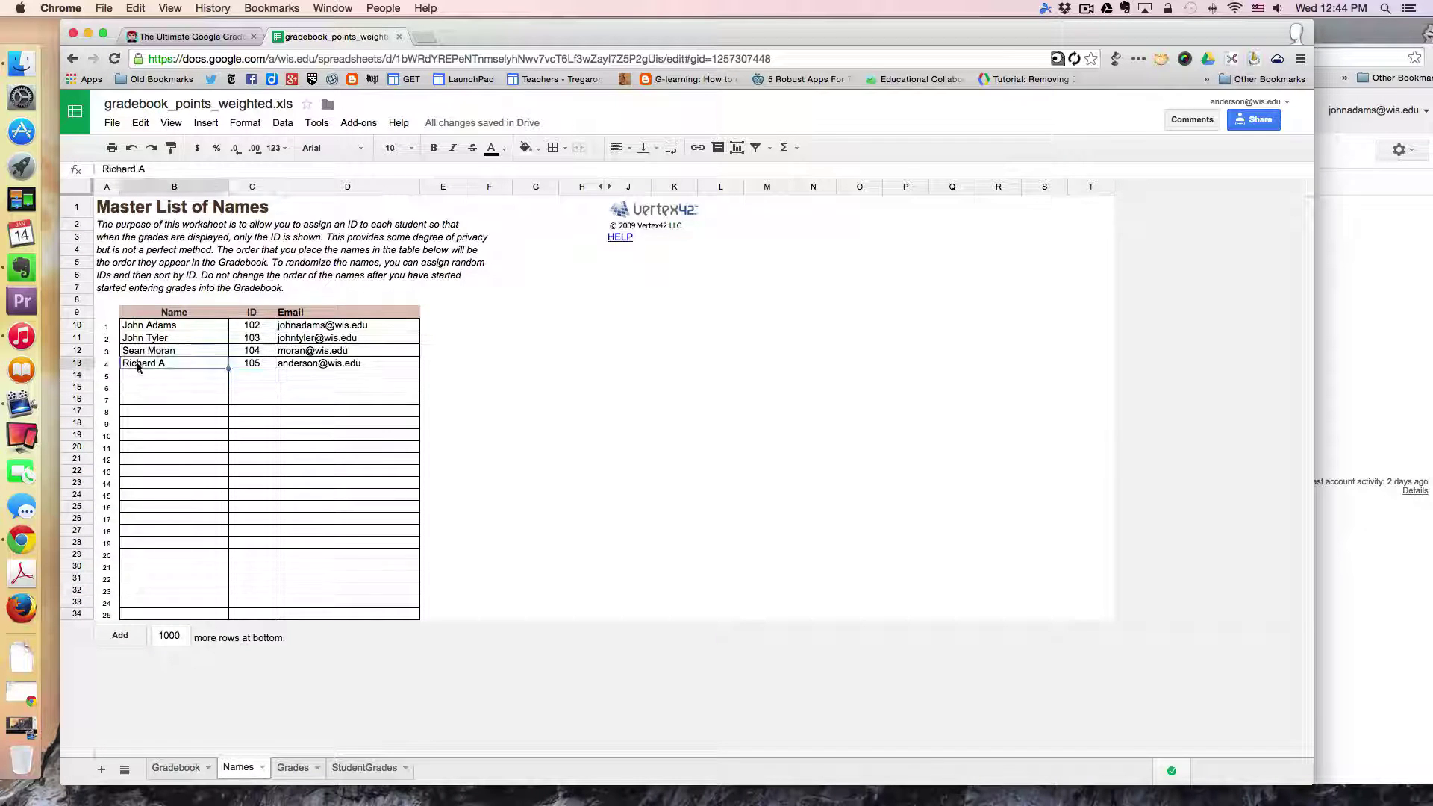
pyautogui.press('Delete')
pyautogui.click(280, 365)
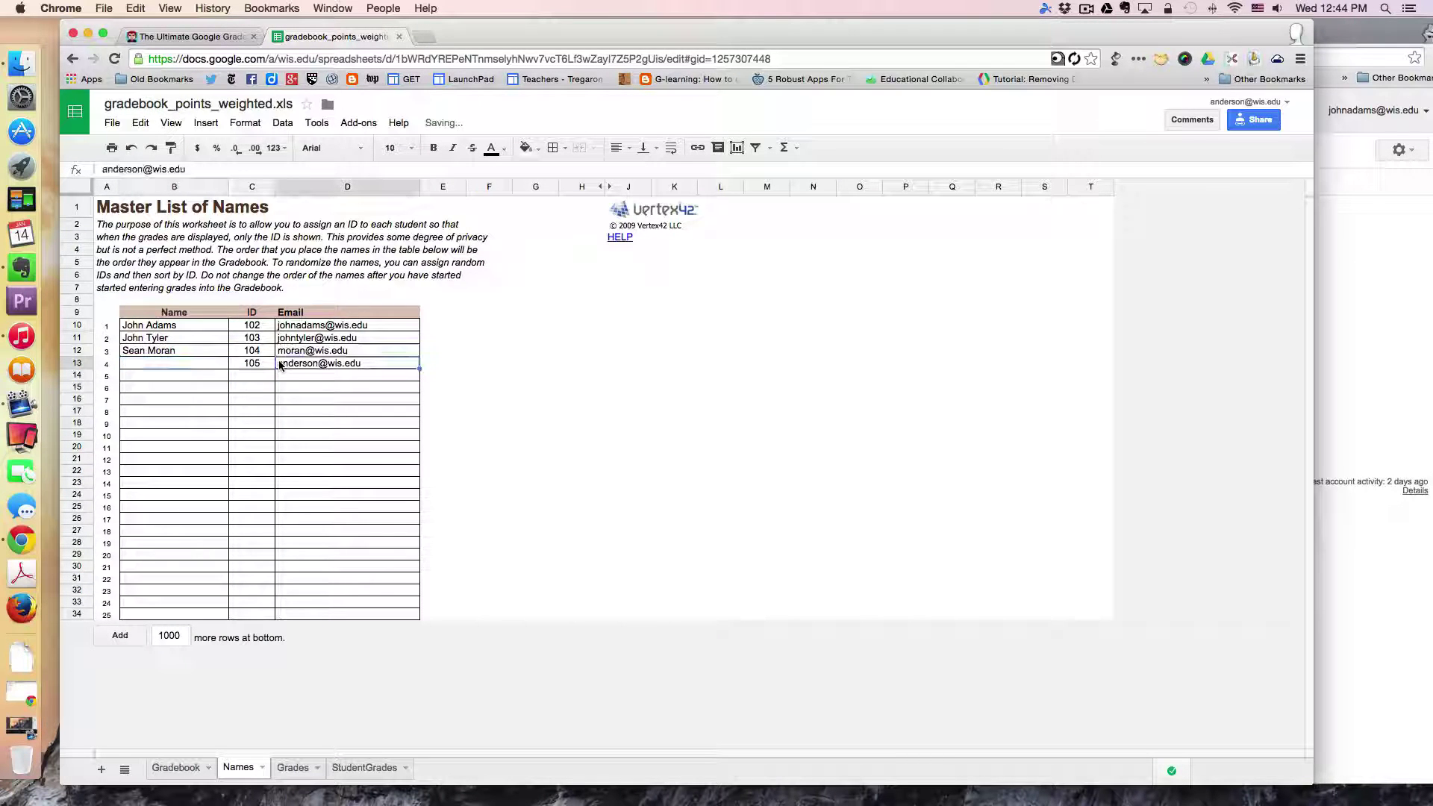
pyautogui.press('Delete')
pyautogui.click(256, 365)
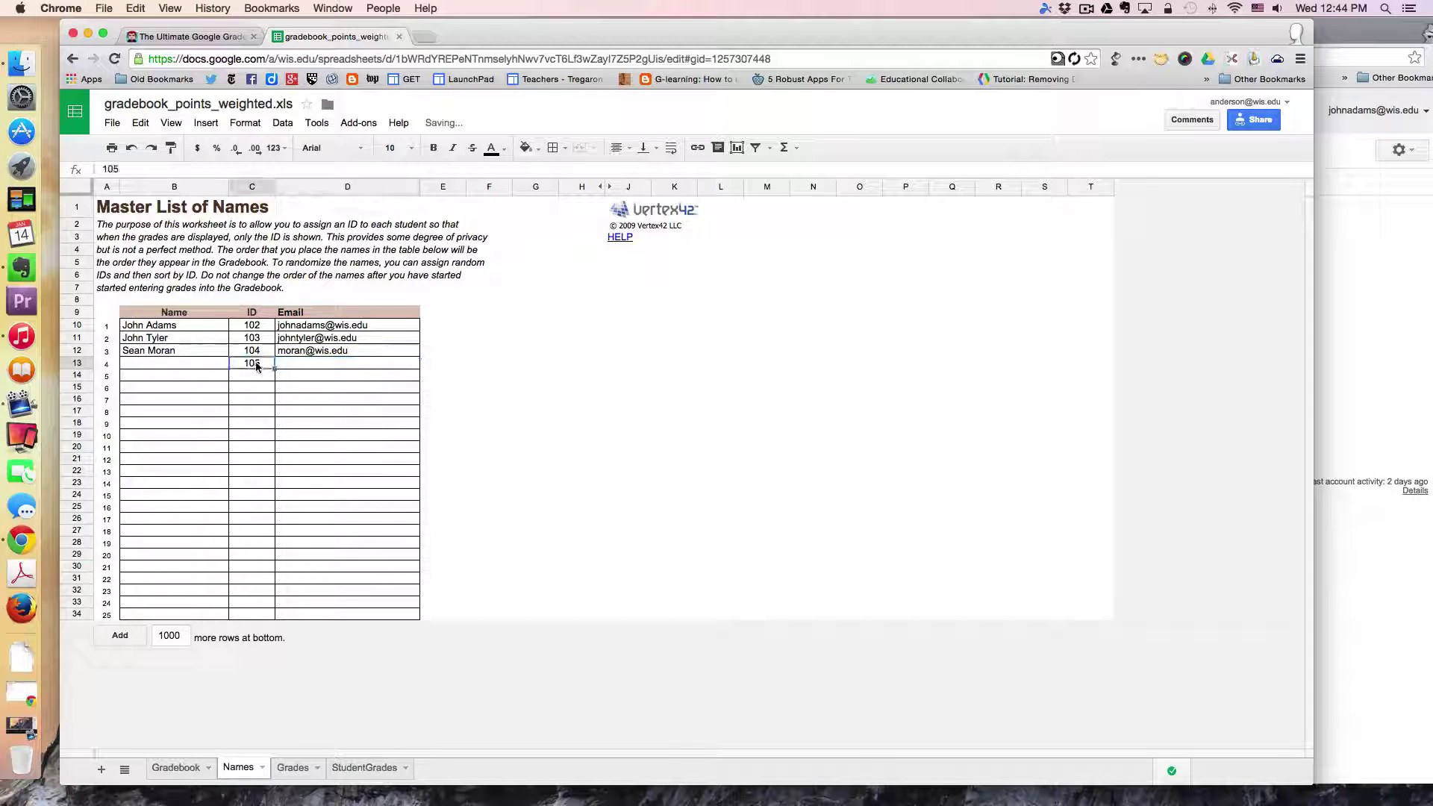
pyautogui.press('Delete')
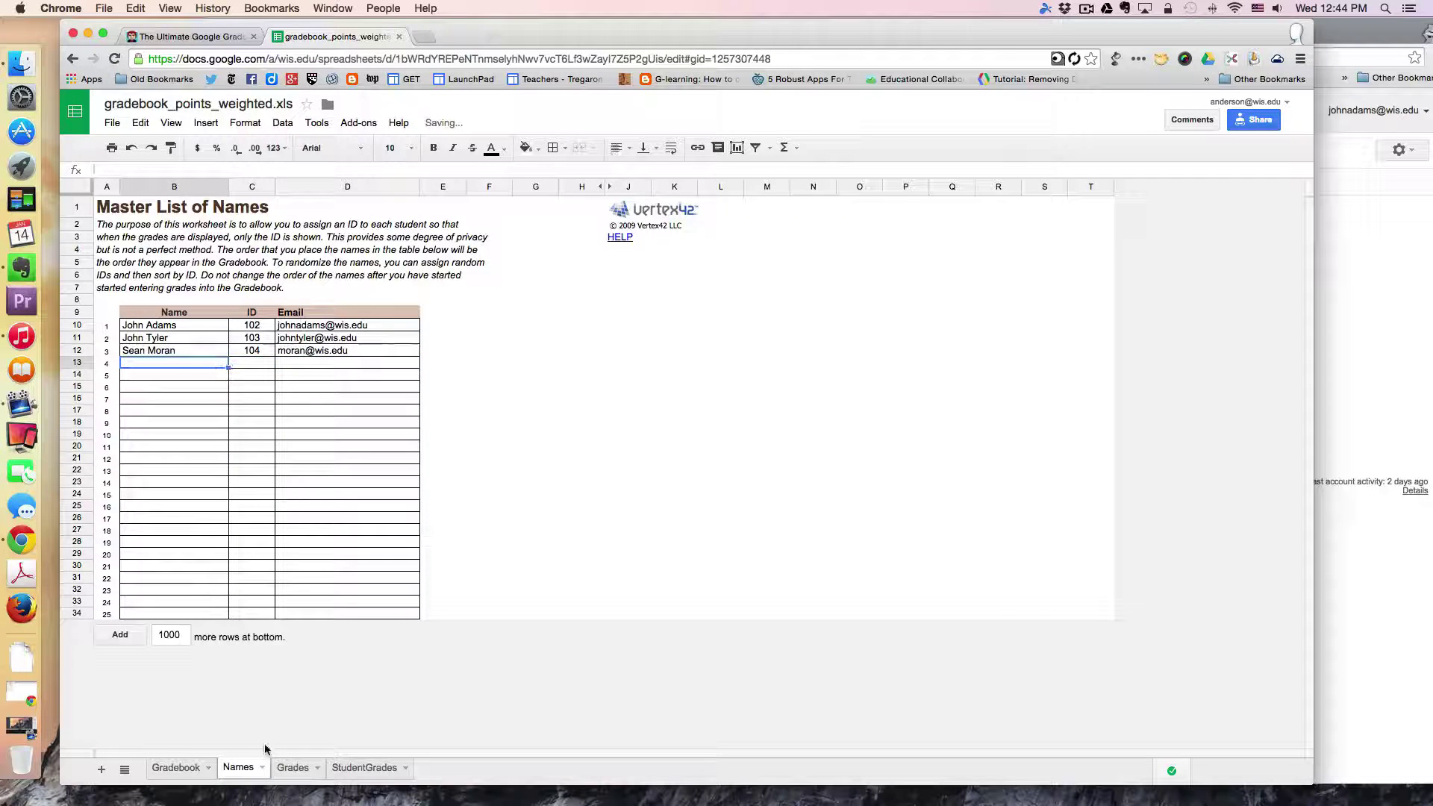
# Step: In the Gradebook, mark HW 5 as graded with an x in its Graded cell
pyautogui.click(188, 769)
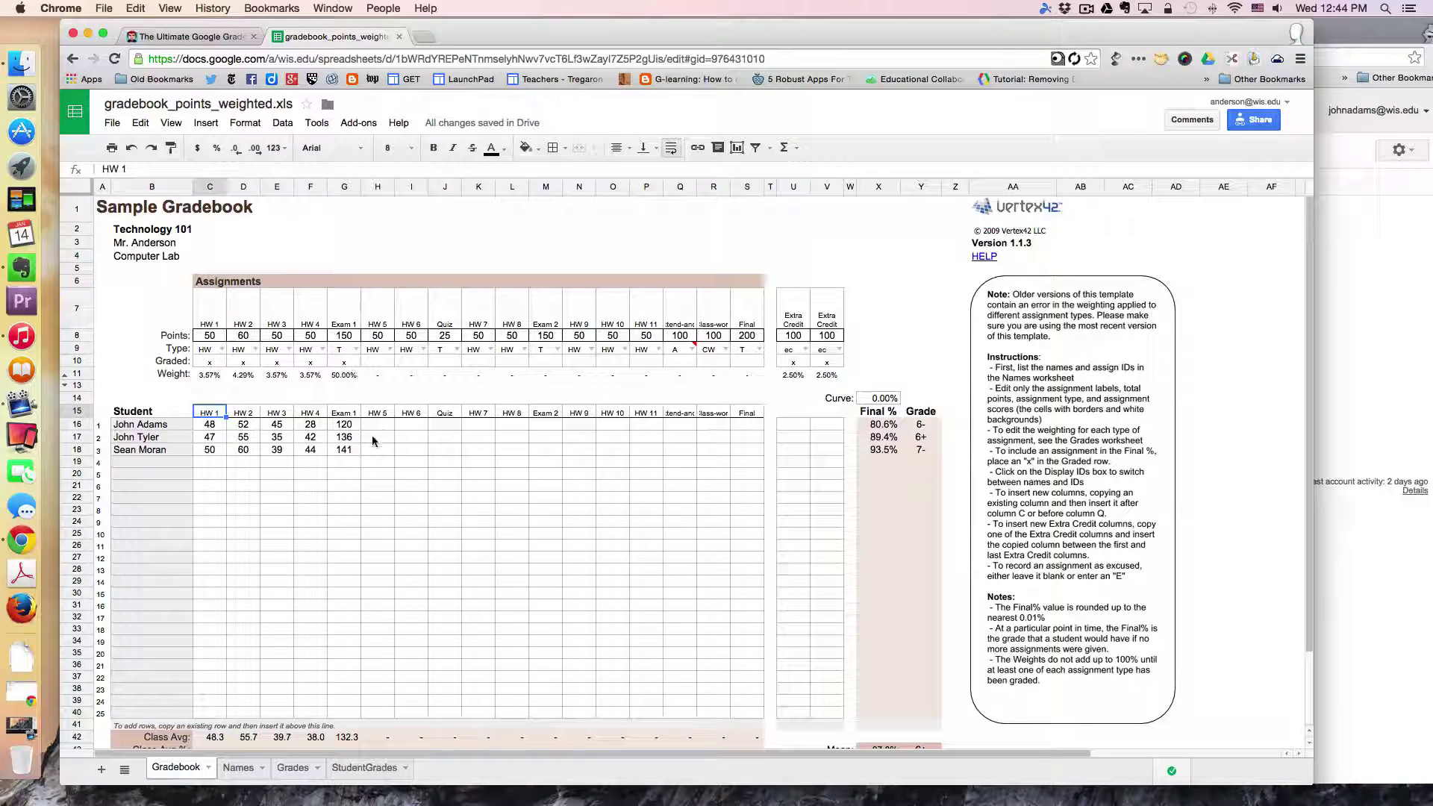
pyautogui.scroll(-3, 633, 498)
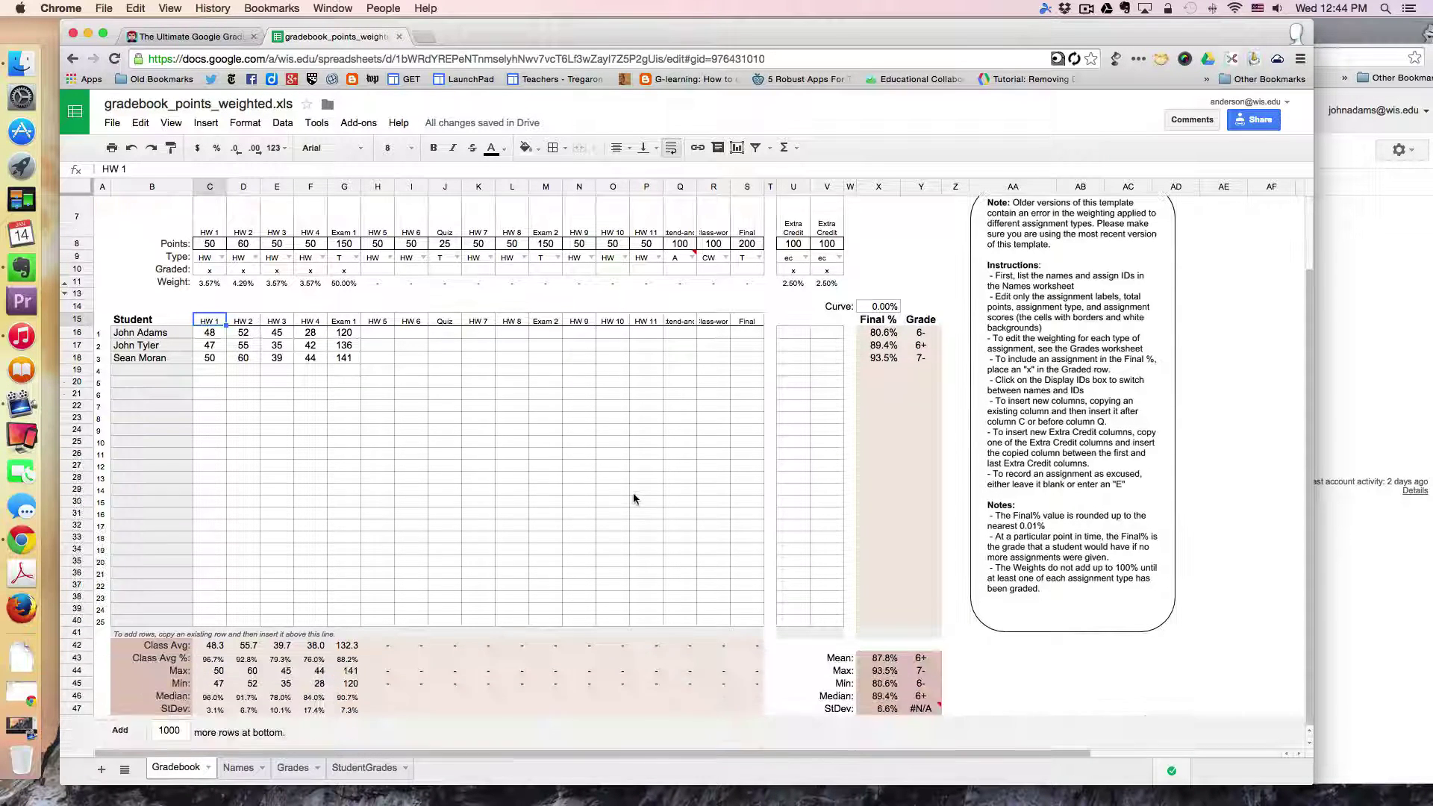
pyautogui.scroll(2, 640, 499)
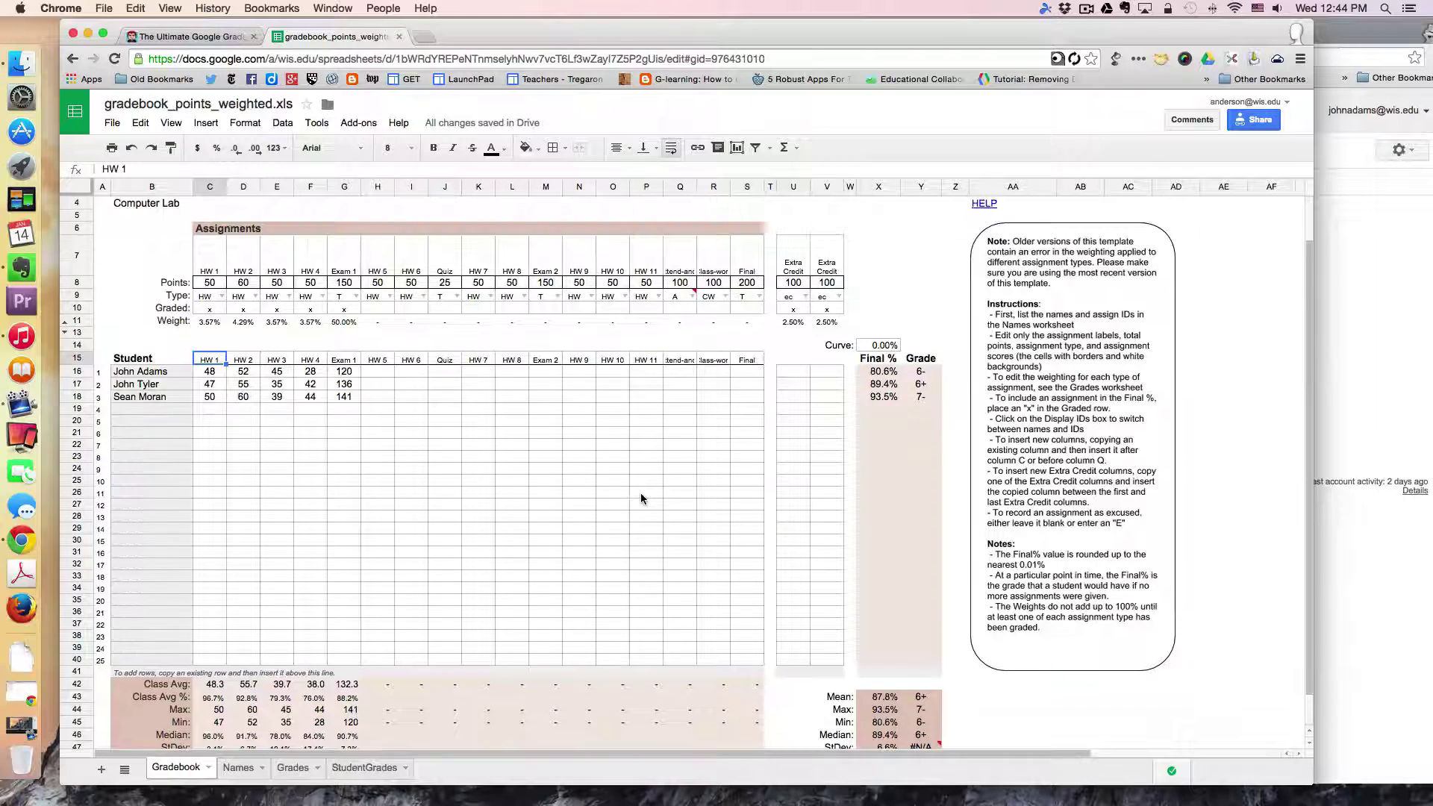
pyautogui.click(384, 370)
pyautogui.click(380, 312)
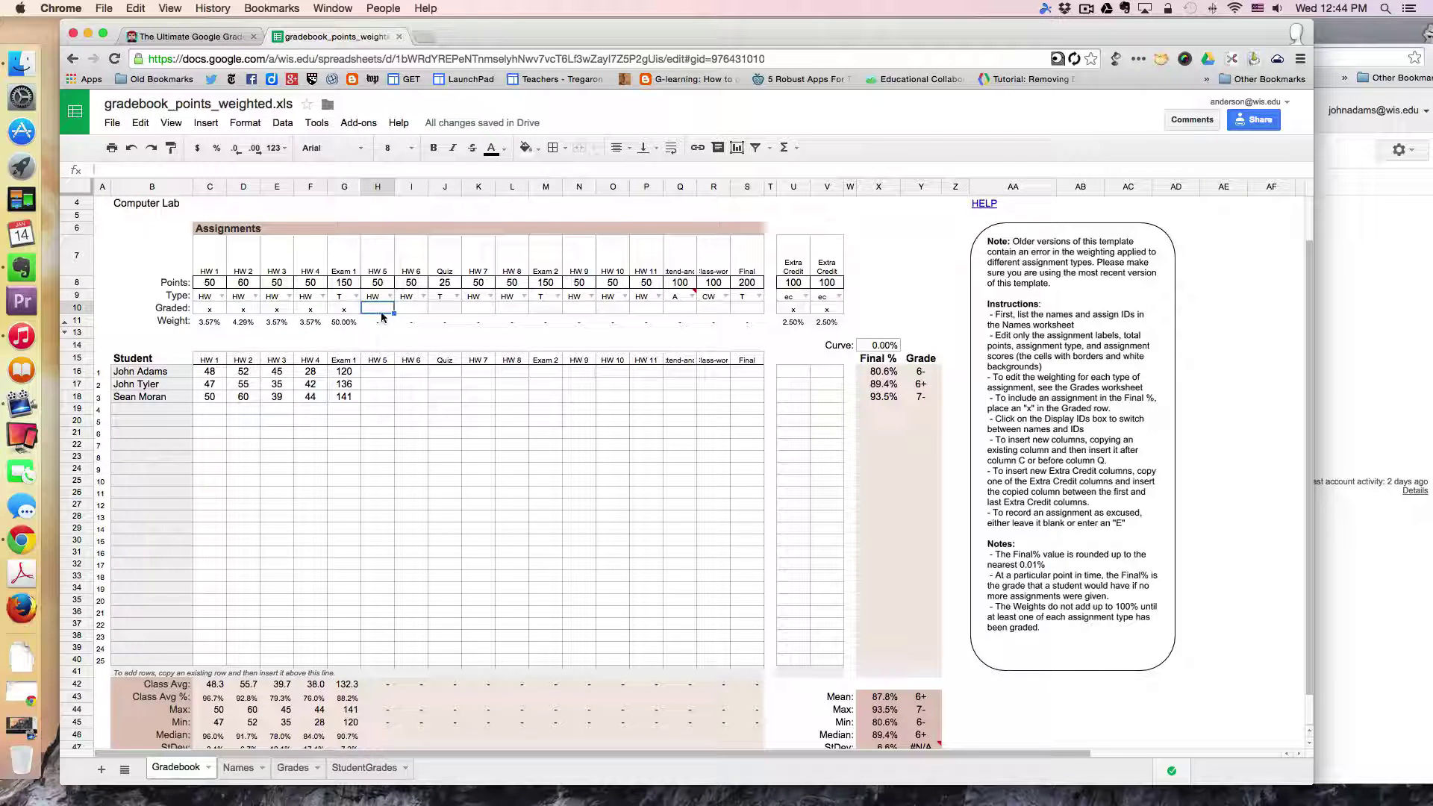
pyautogui.write('x')
pyautogui.click(378, 372)
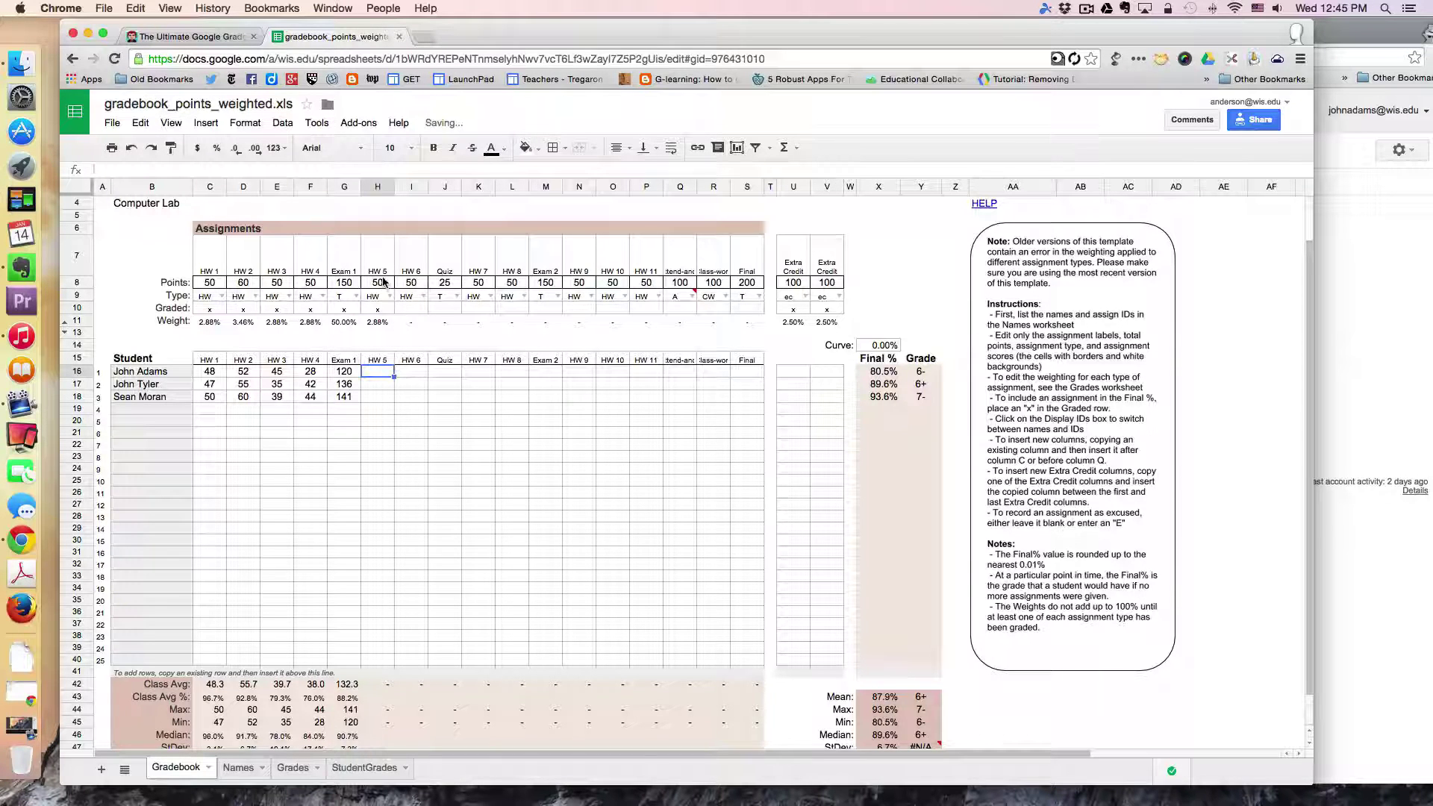
# Step: Enter HW 5 scores of 45, 47 and 36 in H16, H17 and H18
pyautogui.write('45')
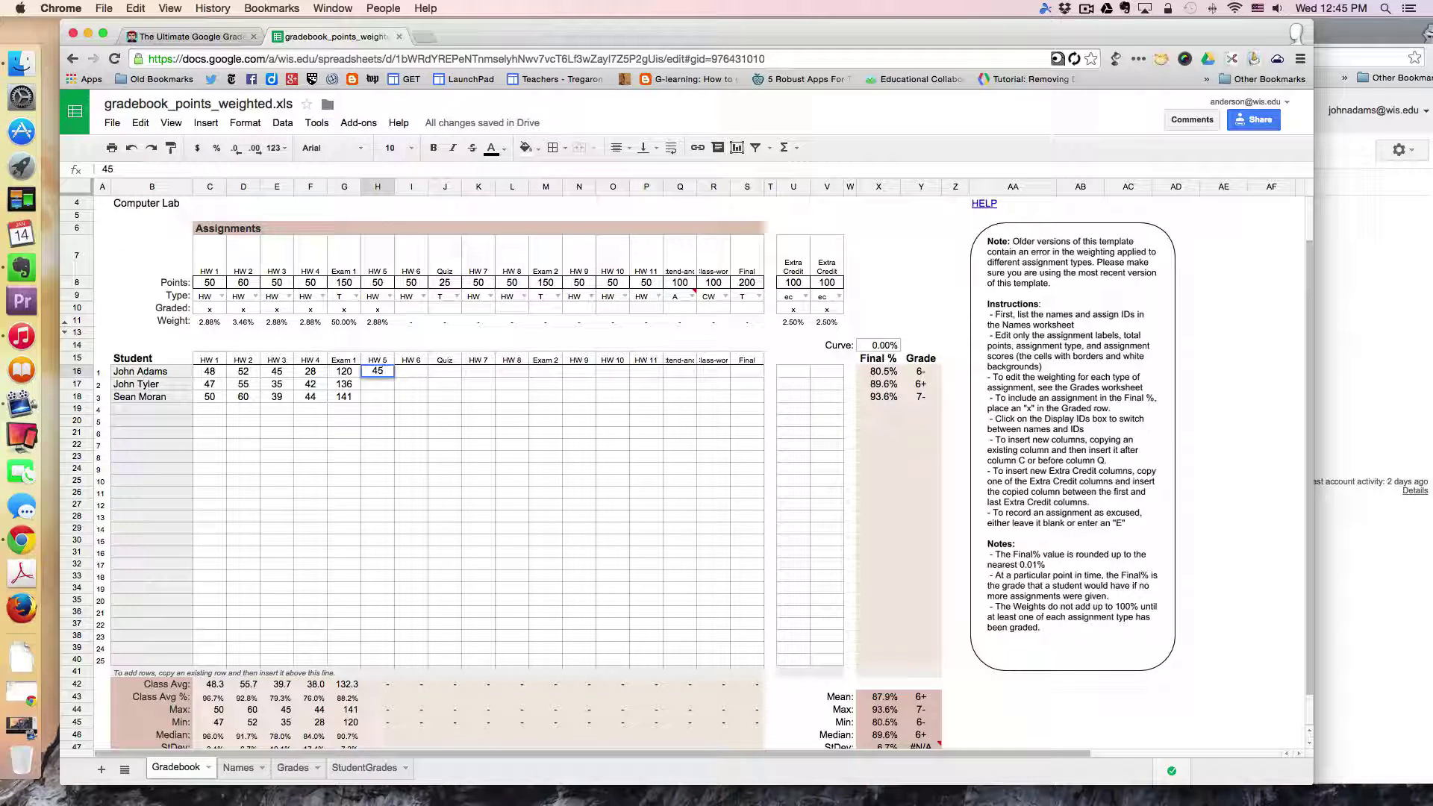
pyautogui.click(387, 387)
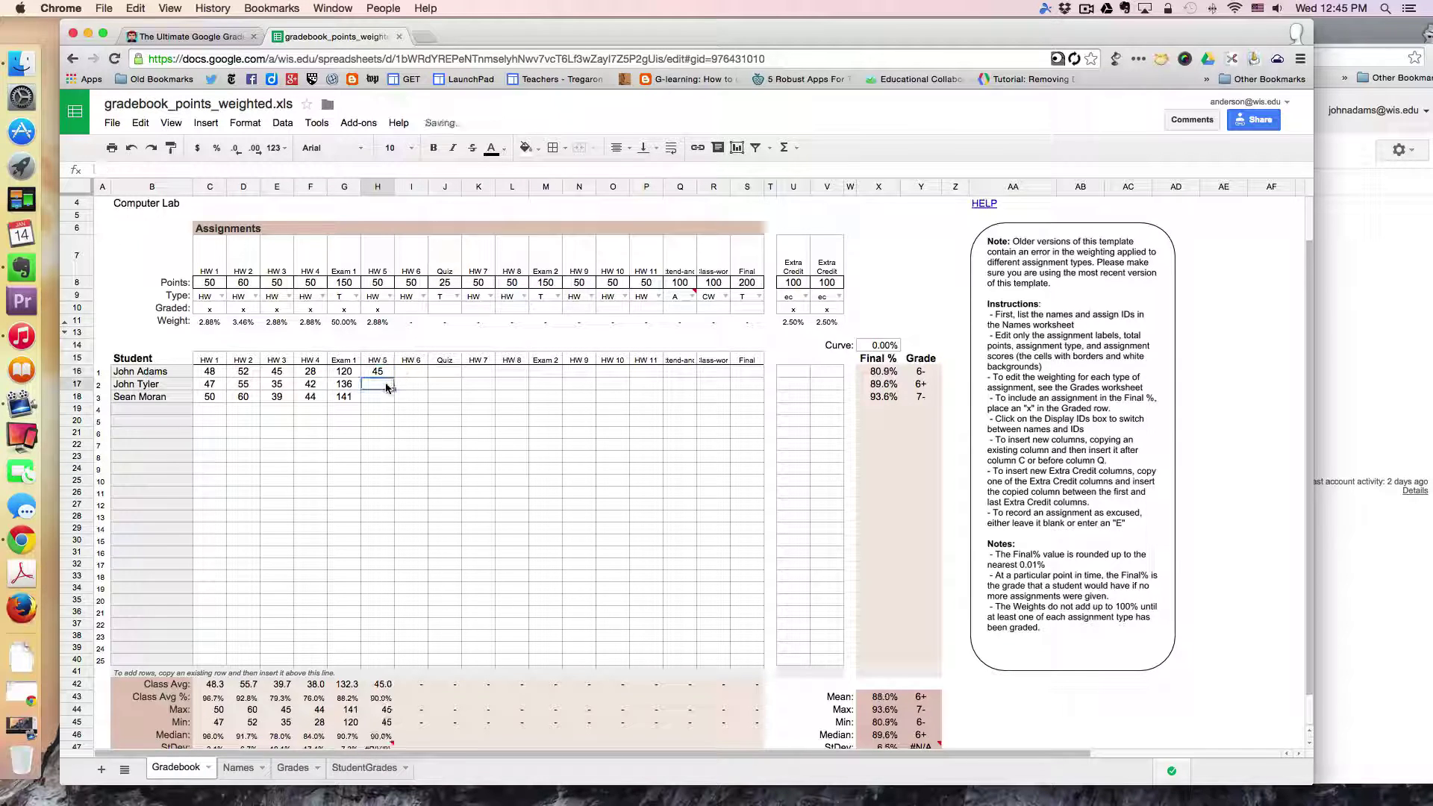
pyautogui.write('47')
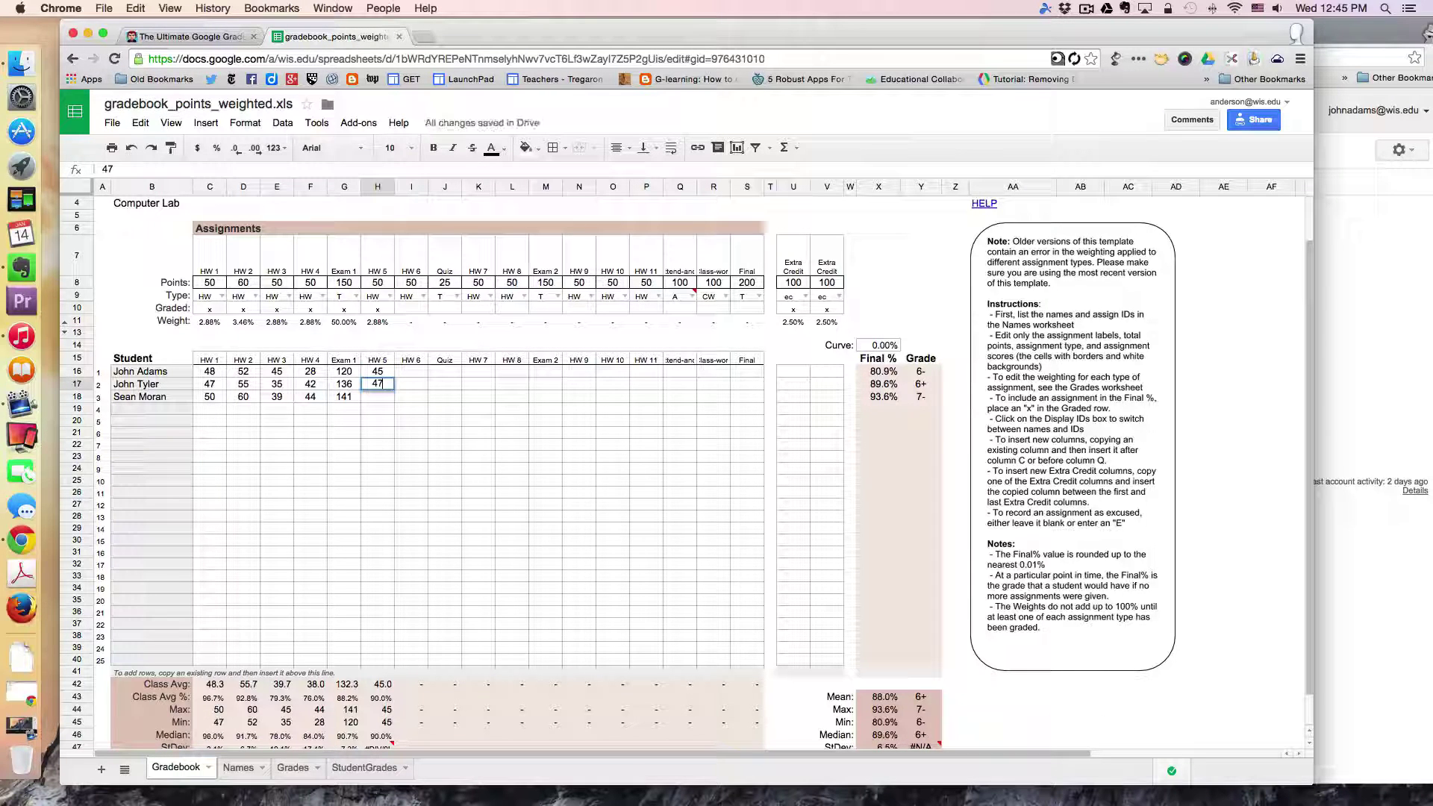
pyautogui.click(382, 403)
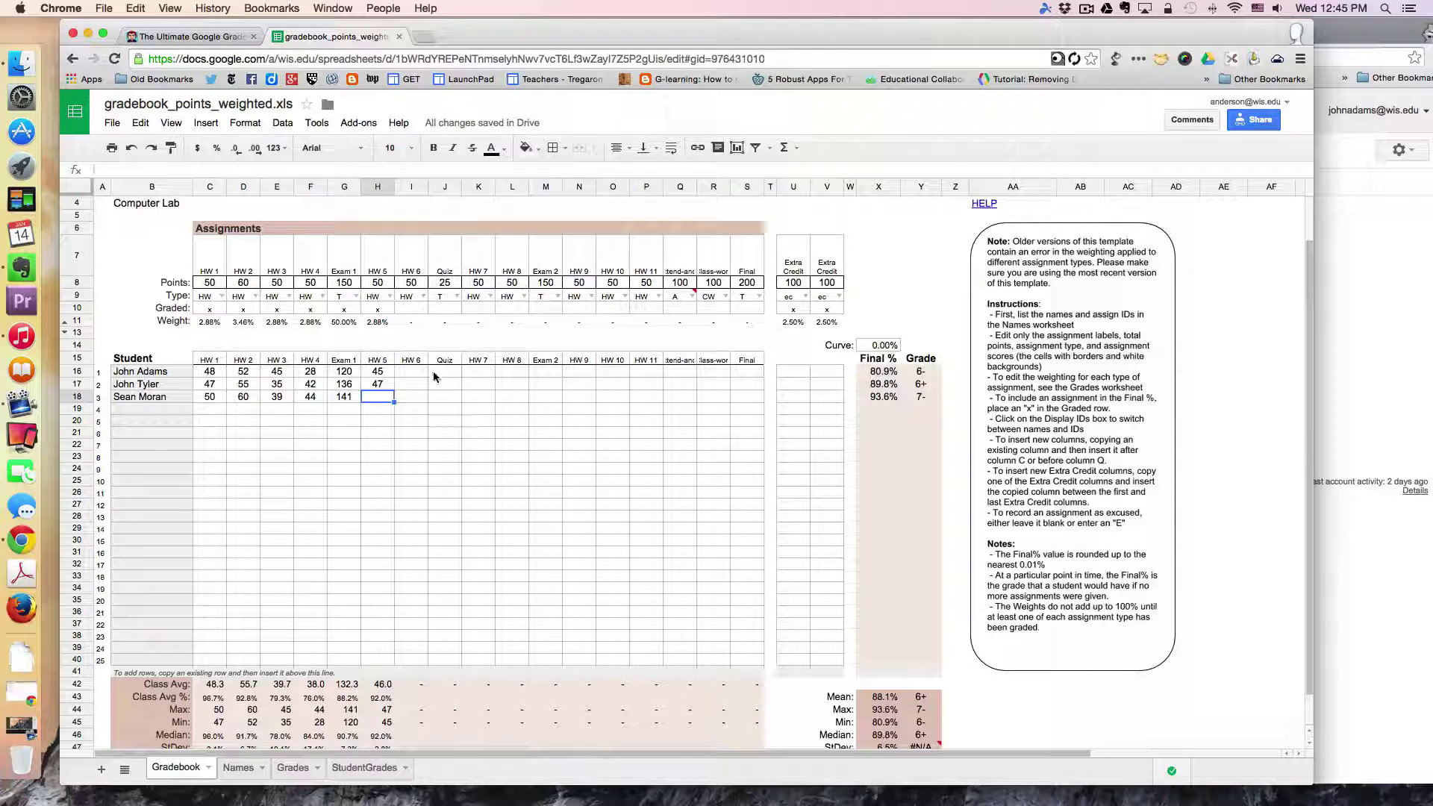
pyautogui.write('36')
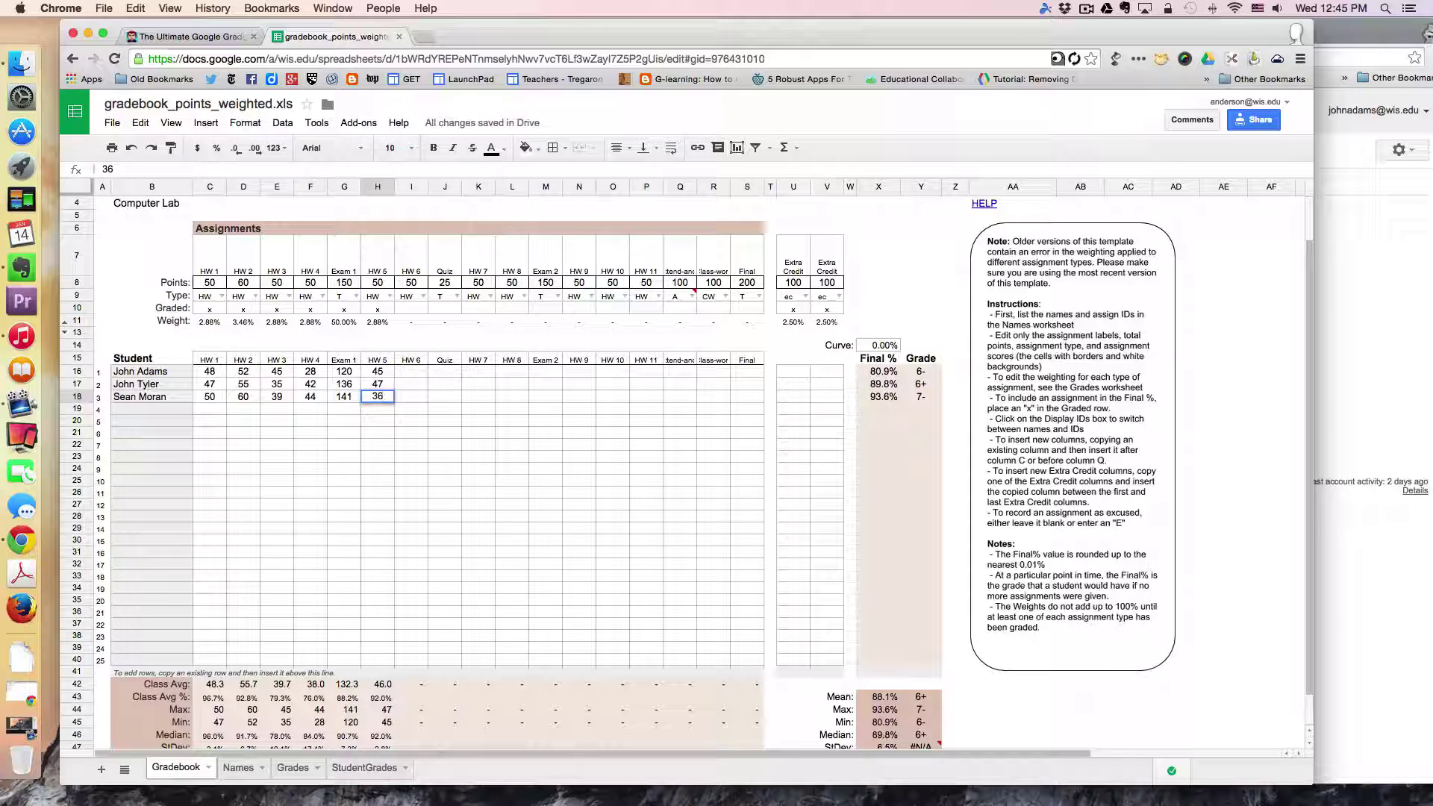
pyautogui.press('Return')
pyautogui.click(414, 398)
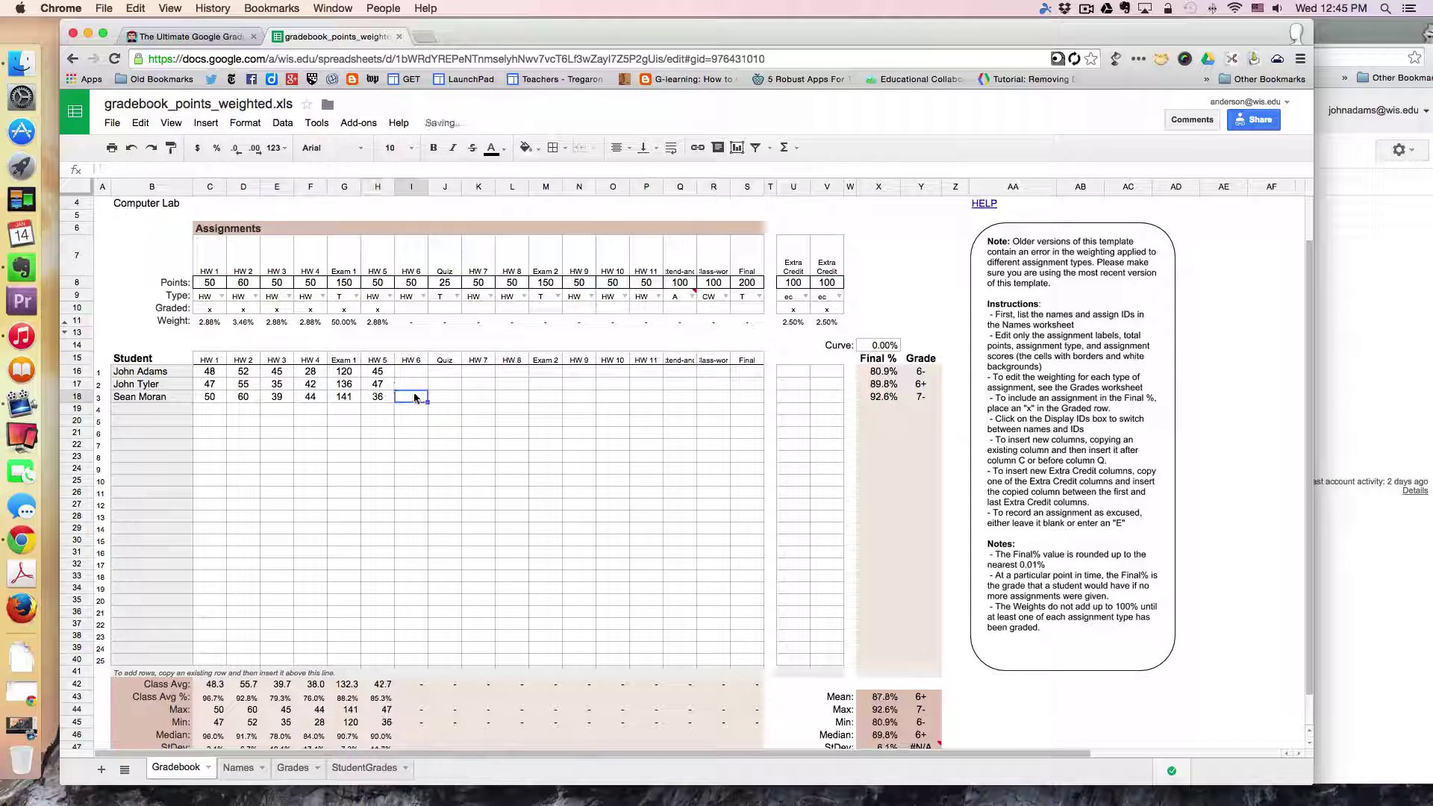
pyautogui.click(414, 385)
pyautogui.click(413, 372)
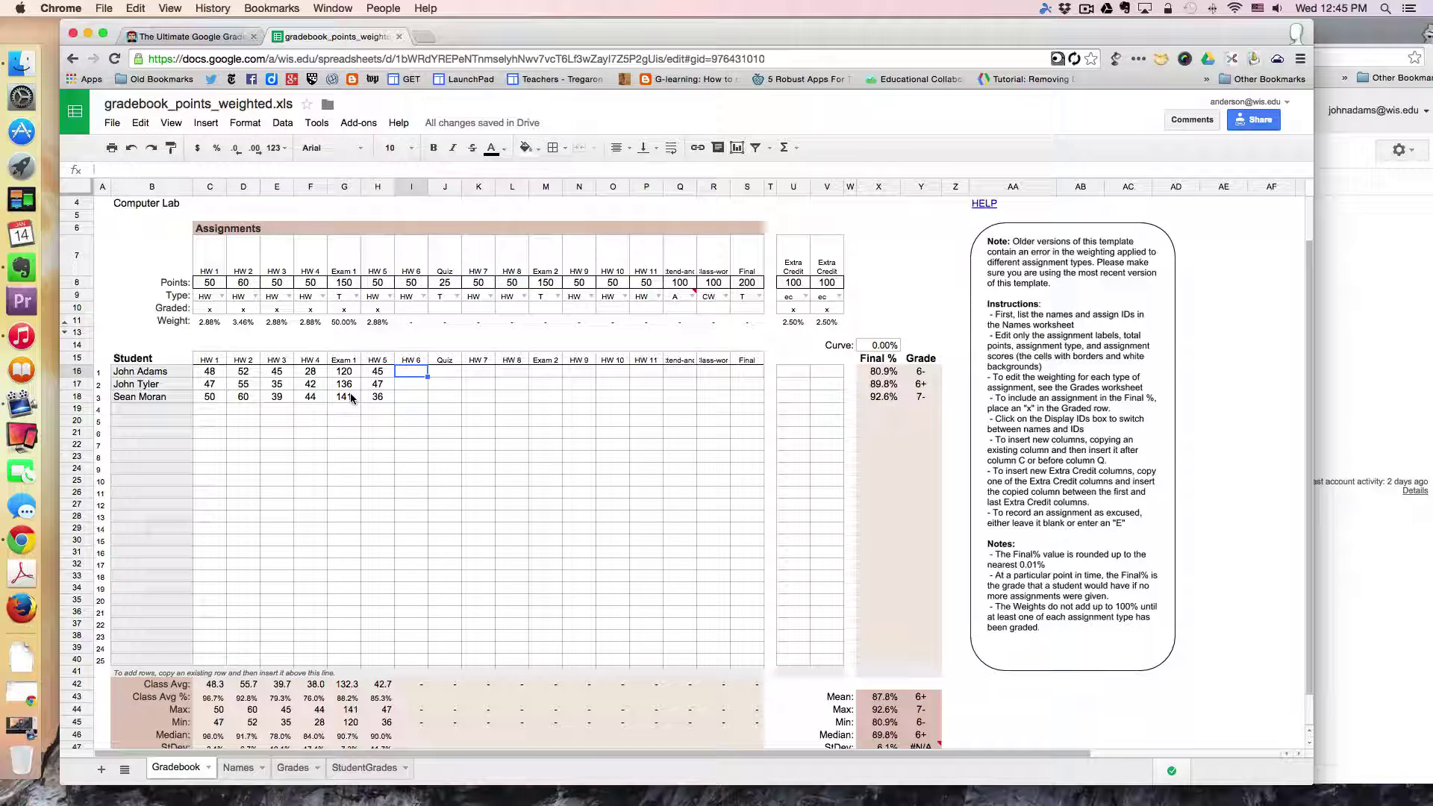
# Step: Review the Grades sheet's histogram and 87.78% class average, then bring Gmail to the front
pyautogui.click(299, 769)
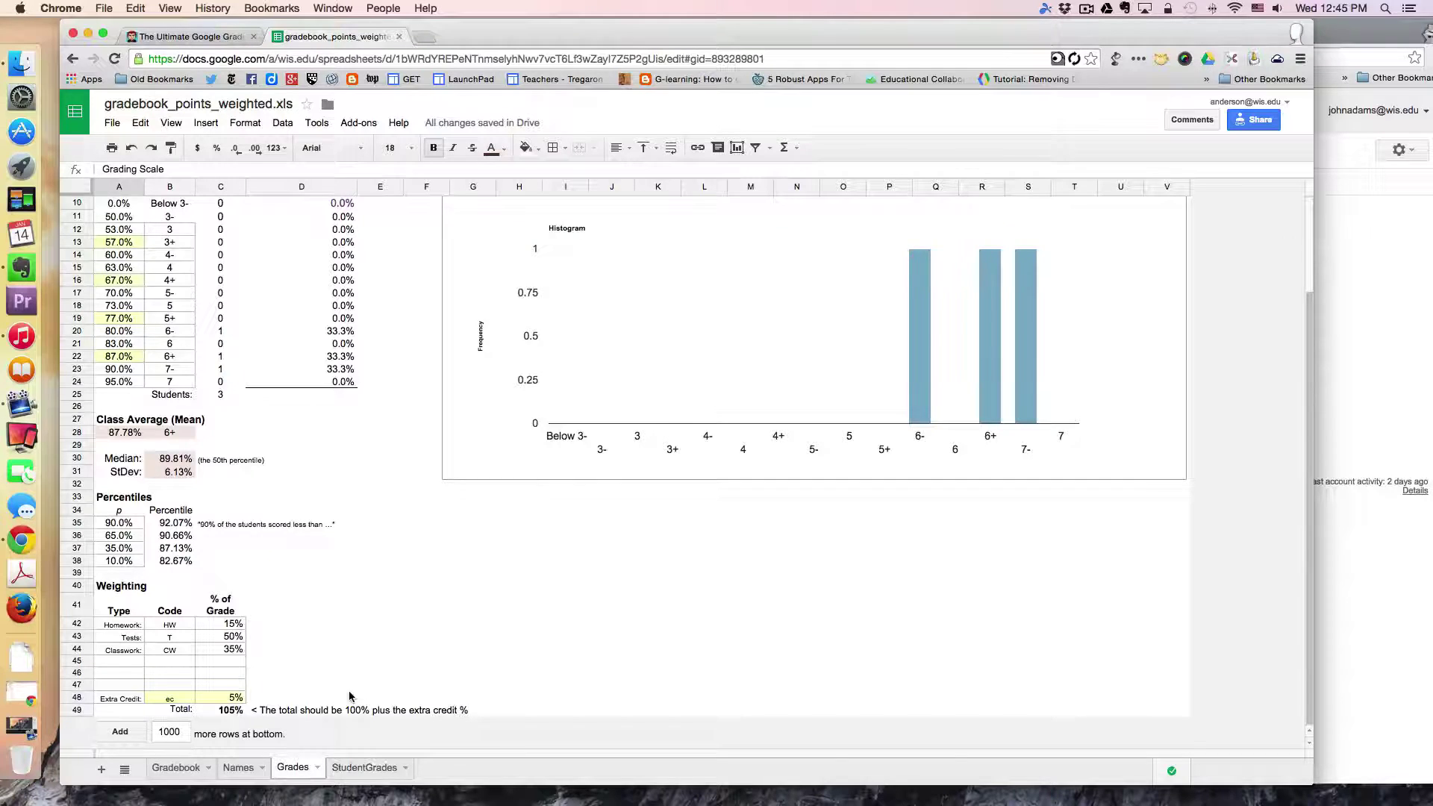
pyautogui.scroll(3, 351, 697)
pyautogui.scroll(-3, 350, 696)
pyautogui.scroll(3, 644, 297)
pyautogui.scroll(-3, 645, 297)
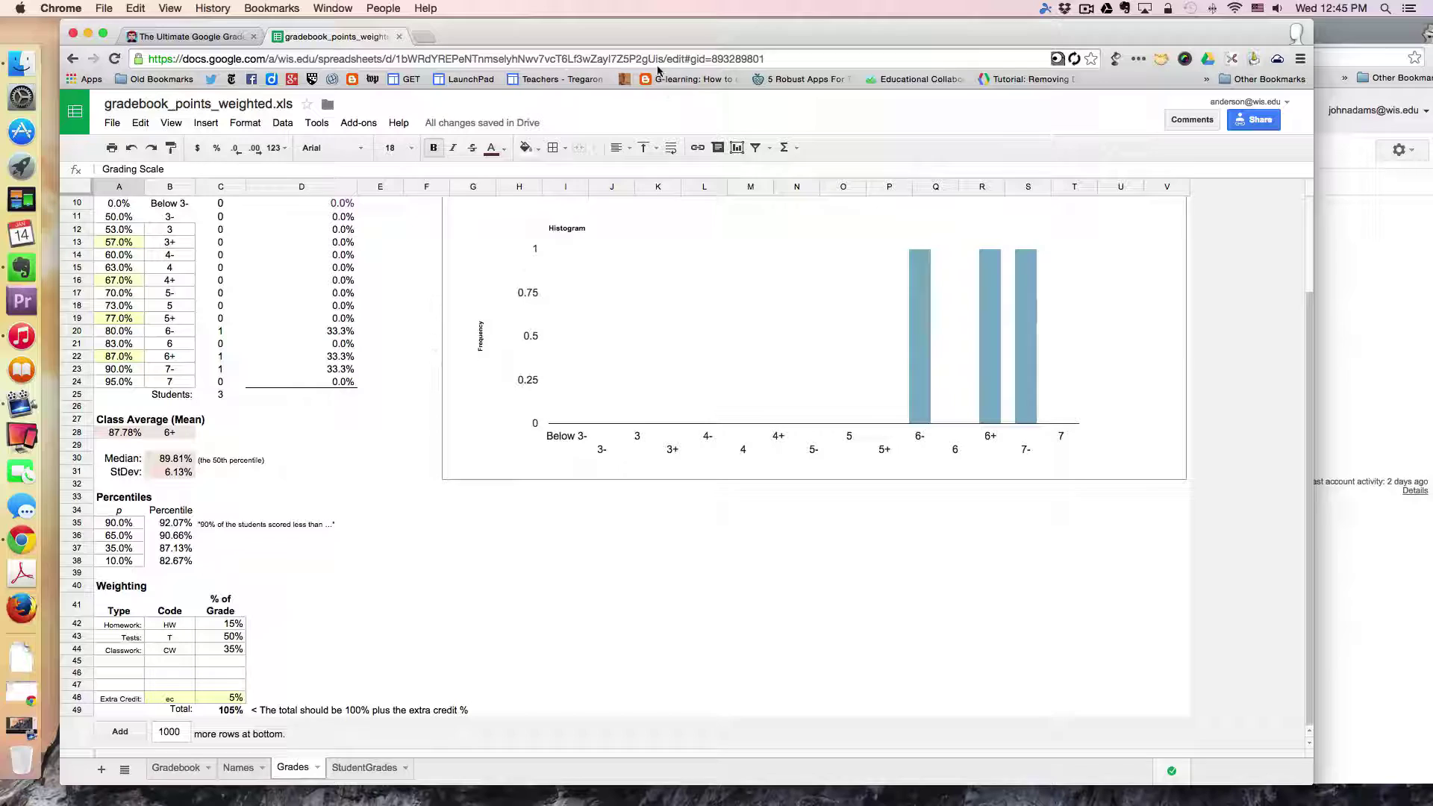
pyautogui.moveTo(651, 36); pyautogui.dragTo(663, 191)
pyautogui.click(606, 35)
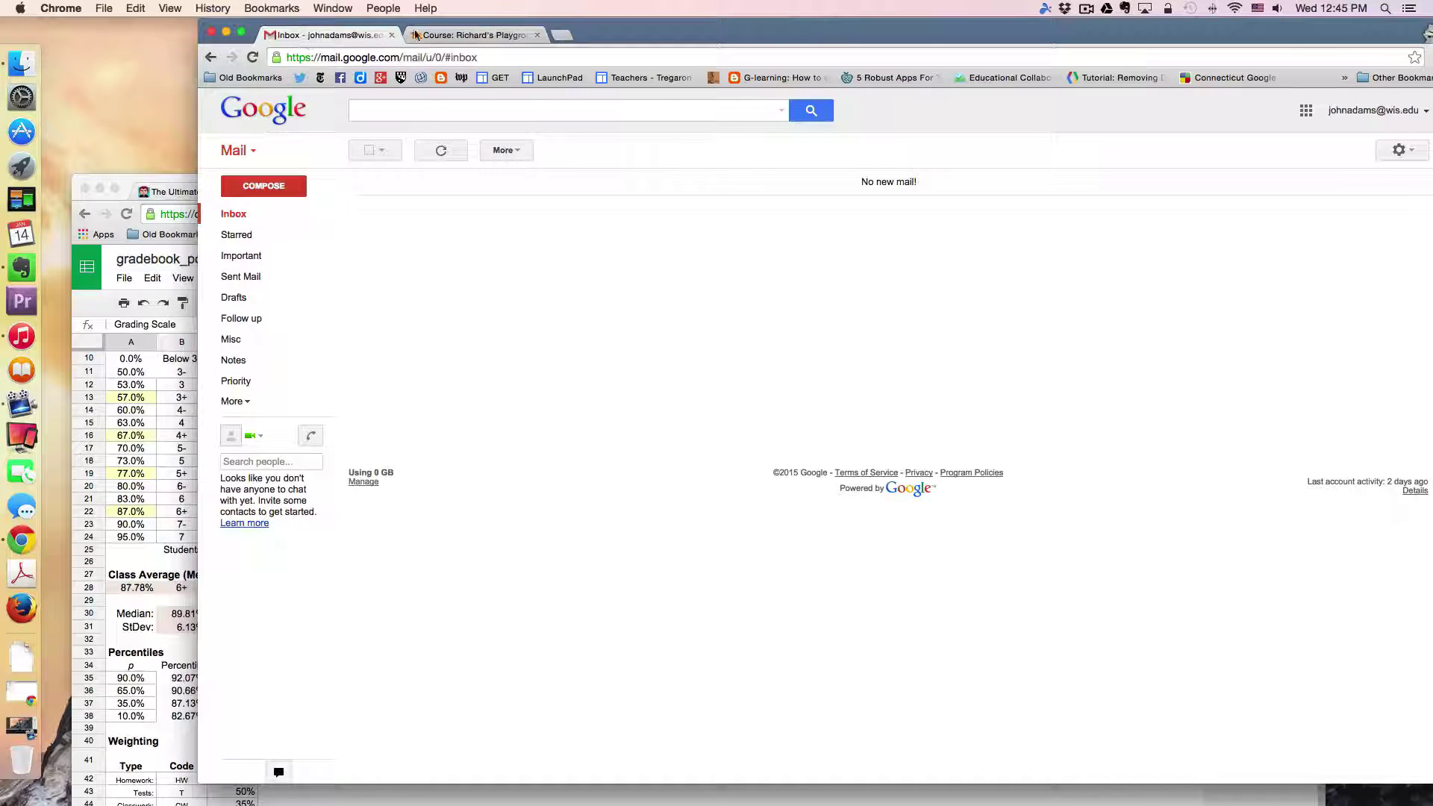
# Step: From the Moodle course page, open the Your Grades report showing HW 5 score 45 and grade 6-
pyautogui.click(469, 38)
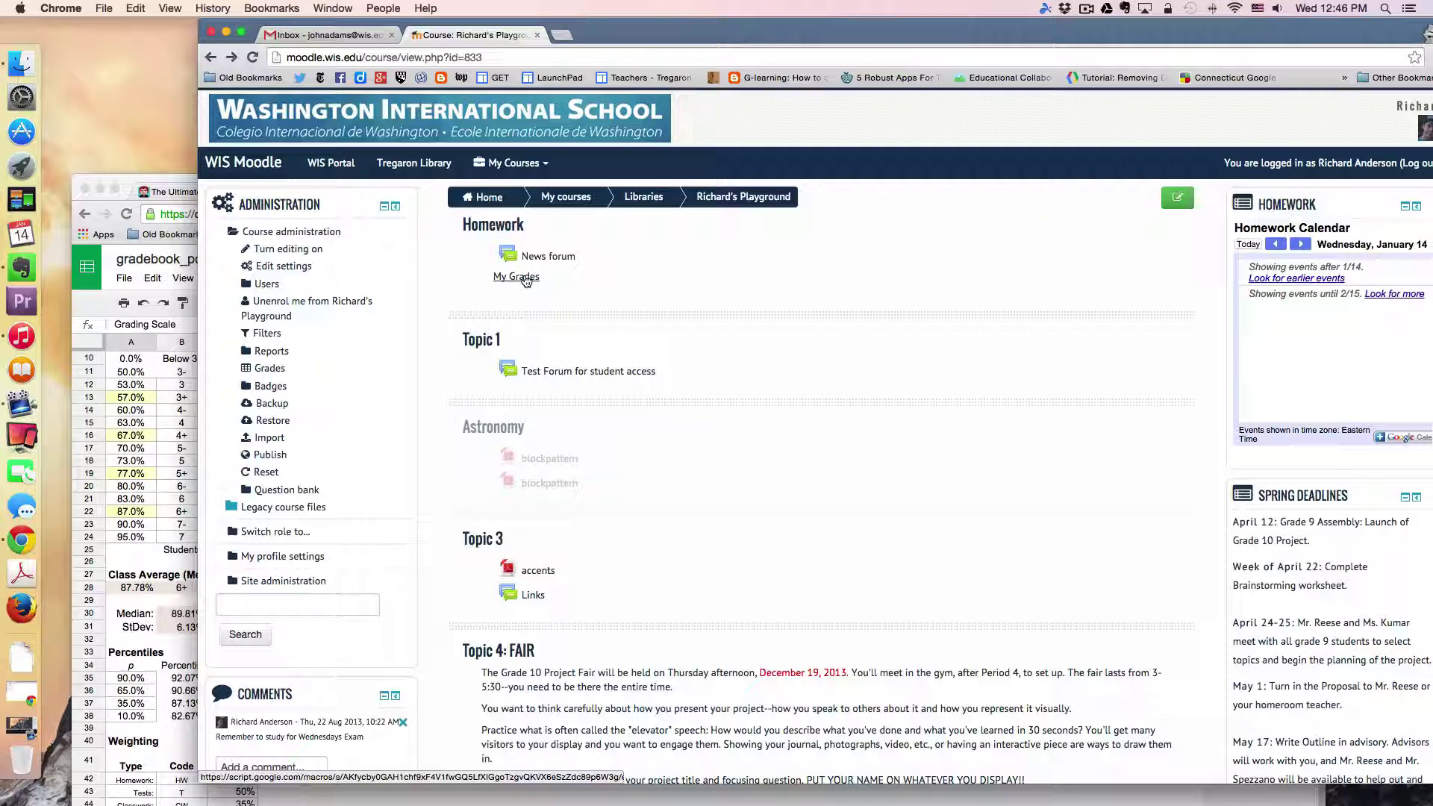
pyautogui.click(526, 277)
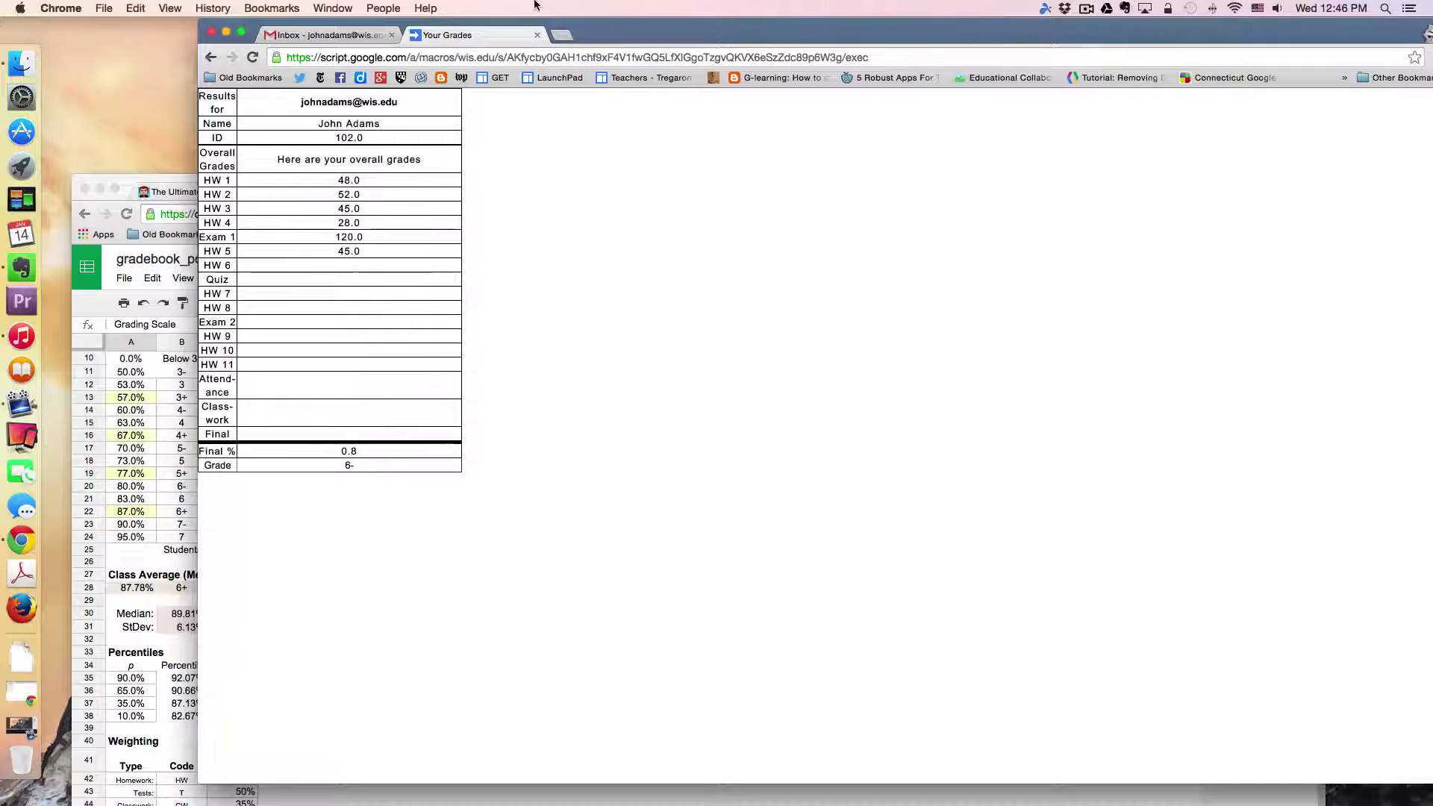
# Step: Return to Gmail, then raise the gradebook spreadsheet window showing the Grades sheet
pyautogui.click(333, 36)
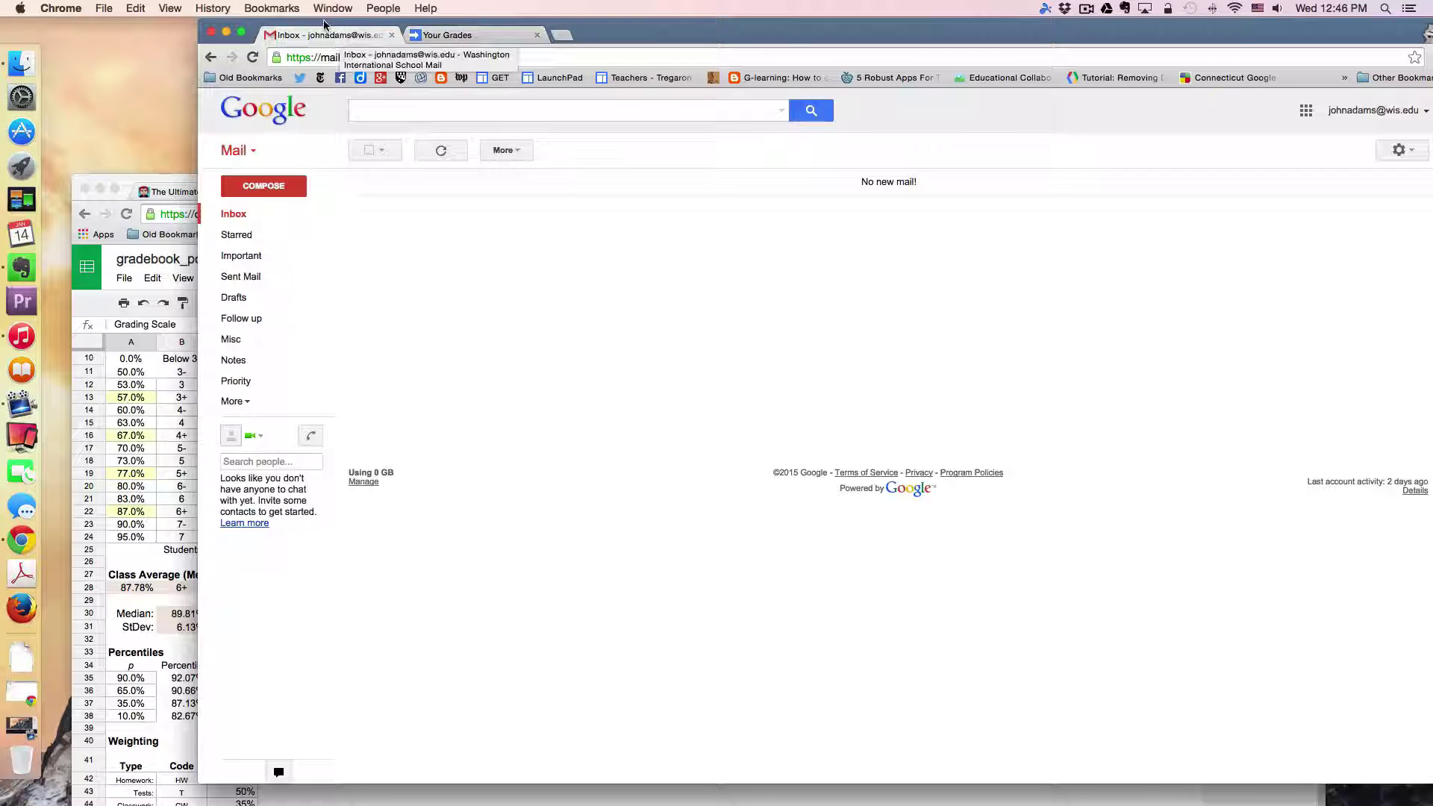
pyautogui.moveTo(324, 24); pyautogui.dragTo(558, 53)
pyautogui.moveTo(362, 177); pyautogui.dragTo(359, 53)
pyautogui.click(247, 795)
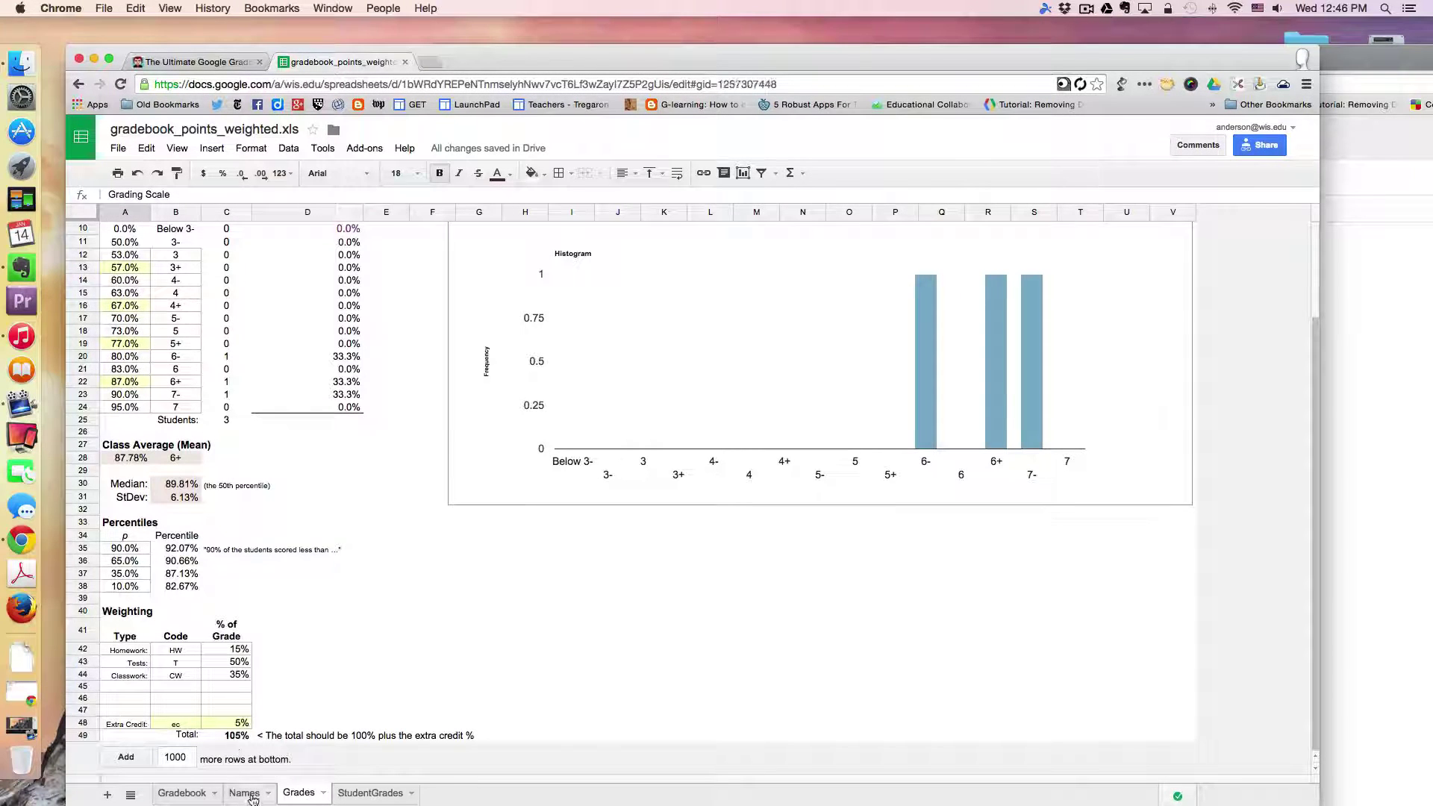
pyautogui.click(188, 794)
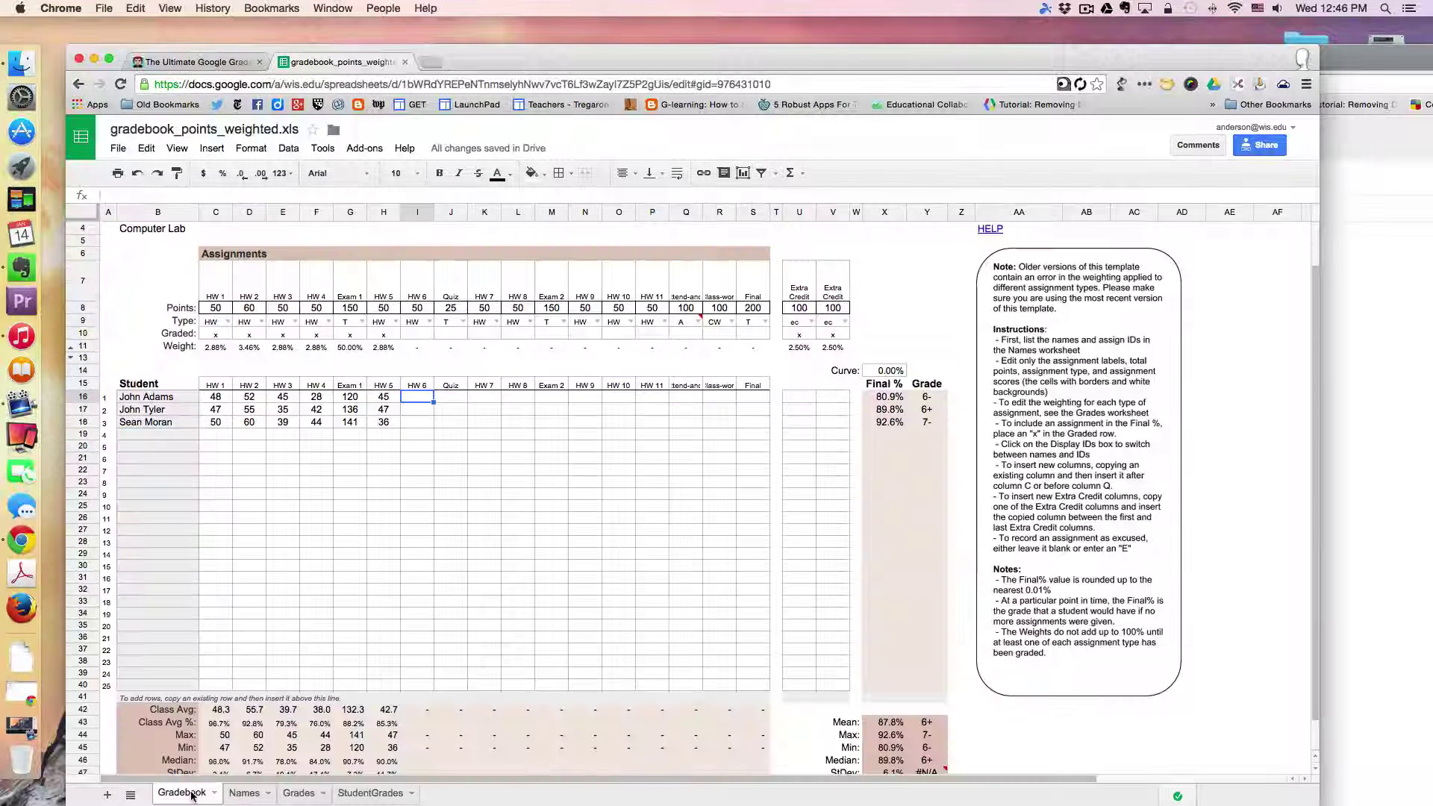
pyautogui.click(254, 795)
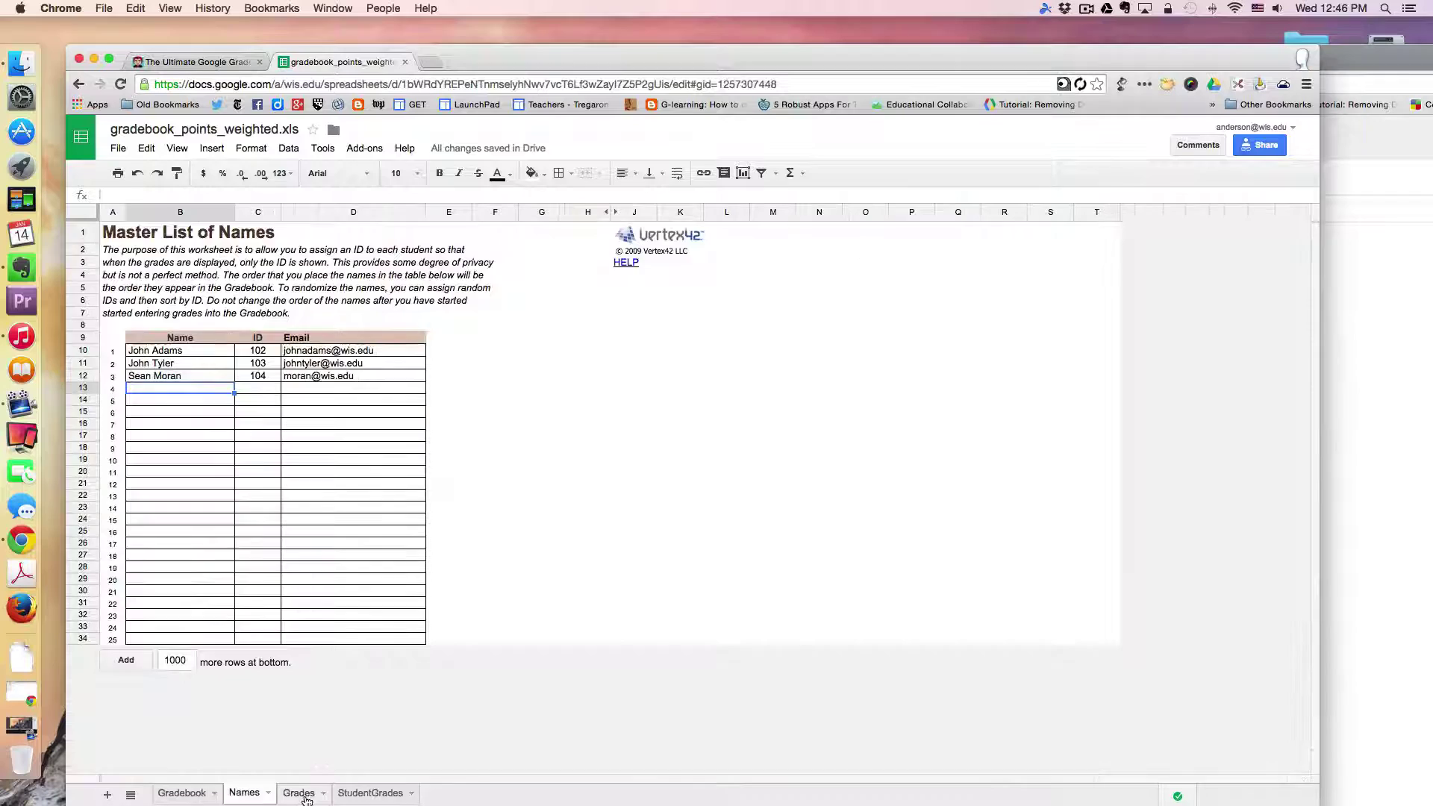
pyautogui.click(302, 794)
pyautogui.click(367, 794)
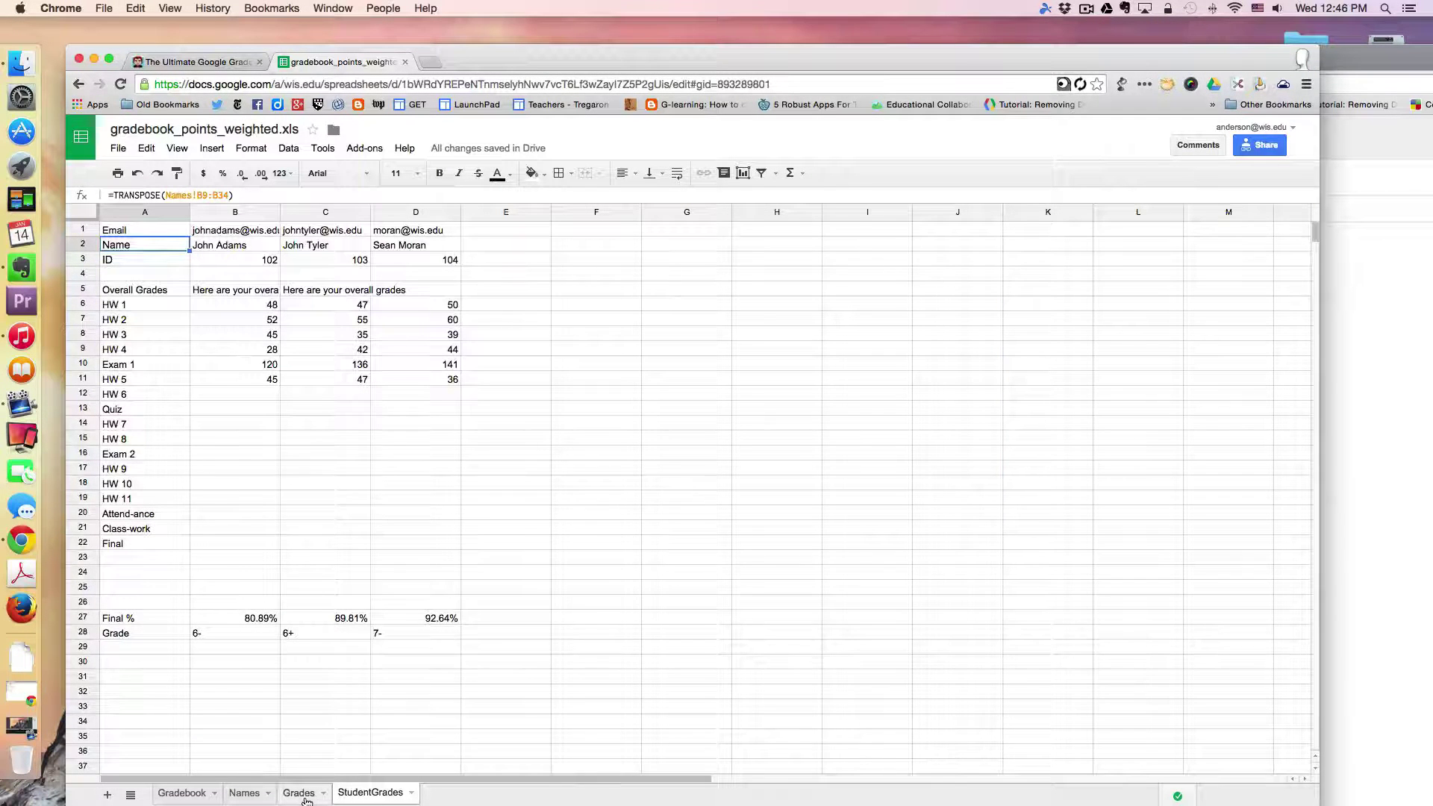
pyautogui.click(302, 796)
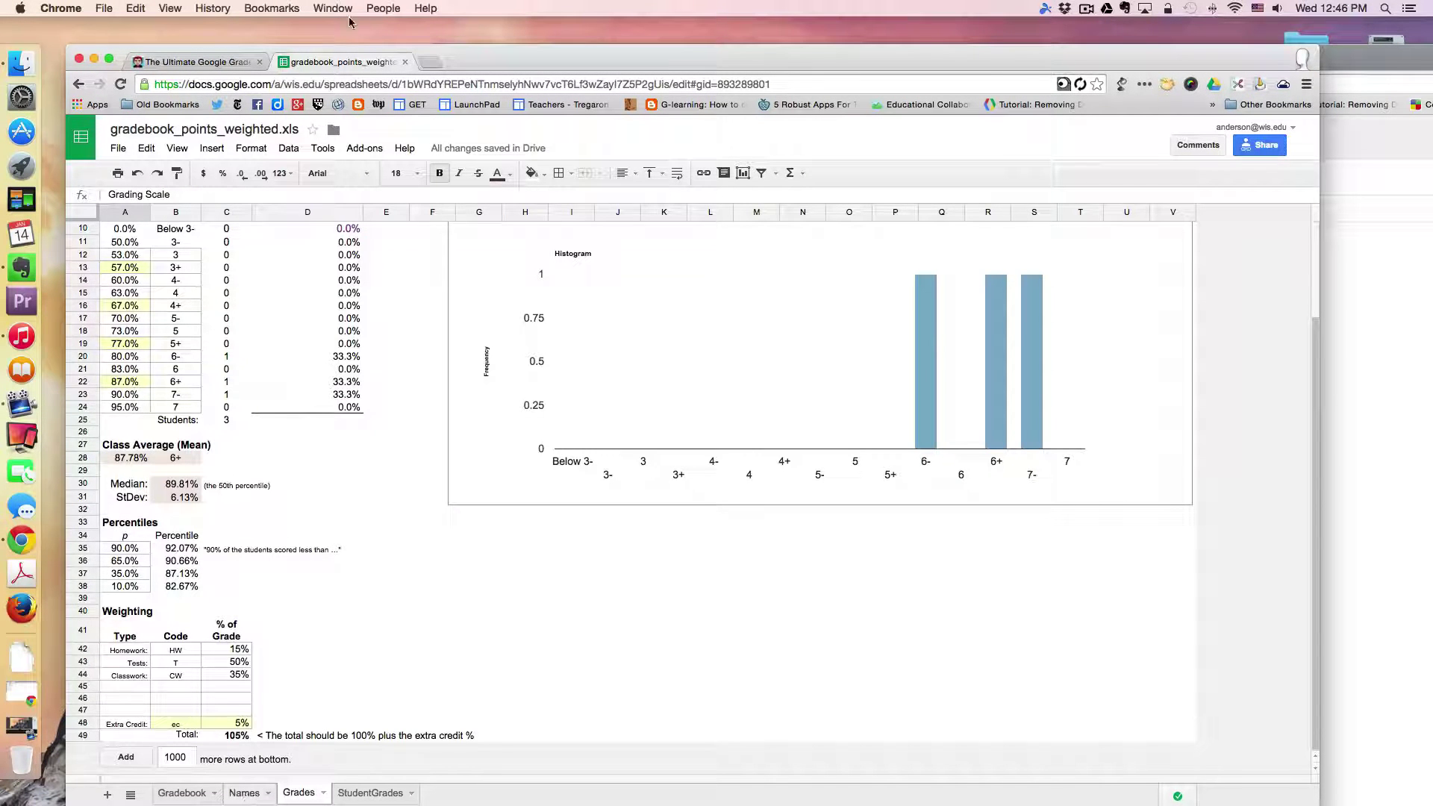
pyautogui.moveTo(501, 54); pyautogui.dragTo(509, 52)
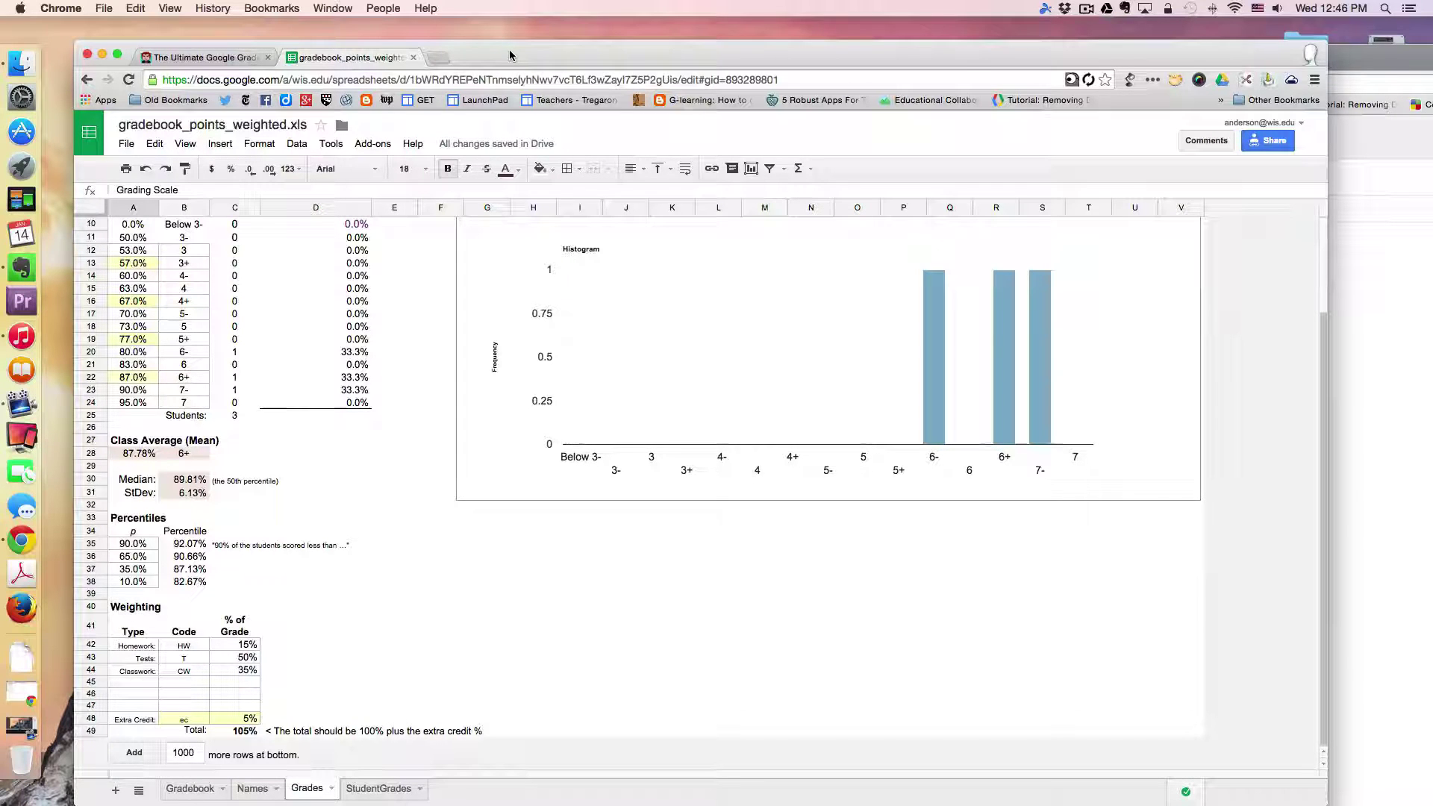
pyautogui.click(217, 58)
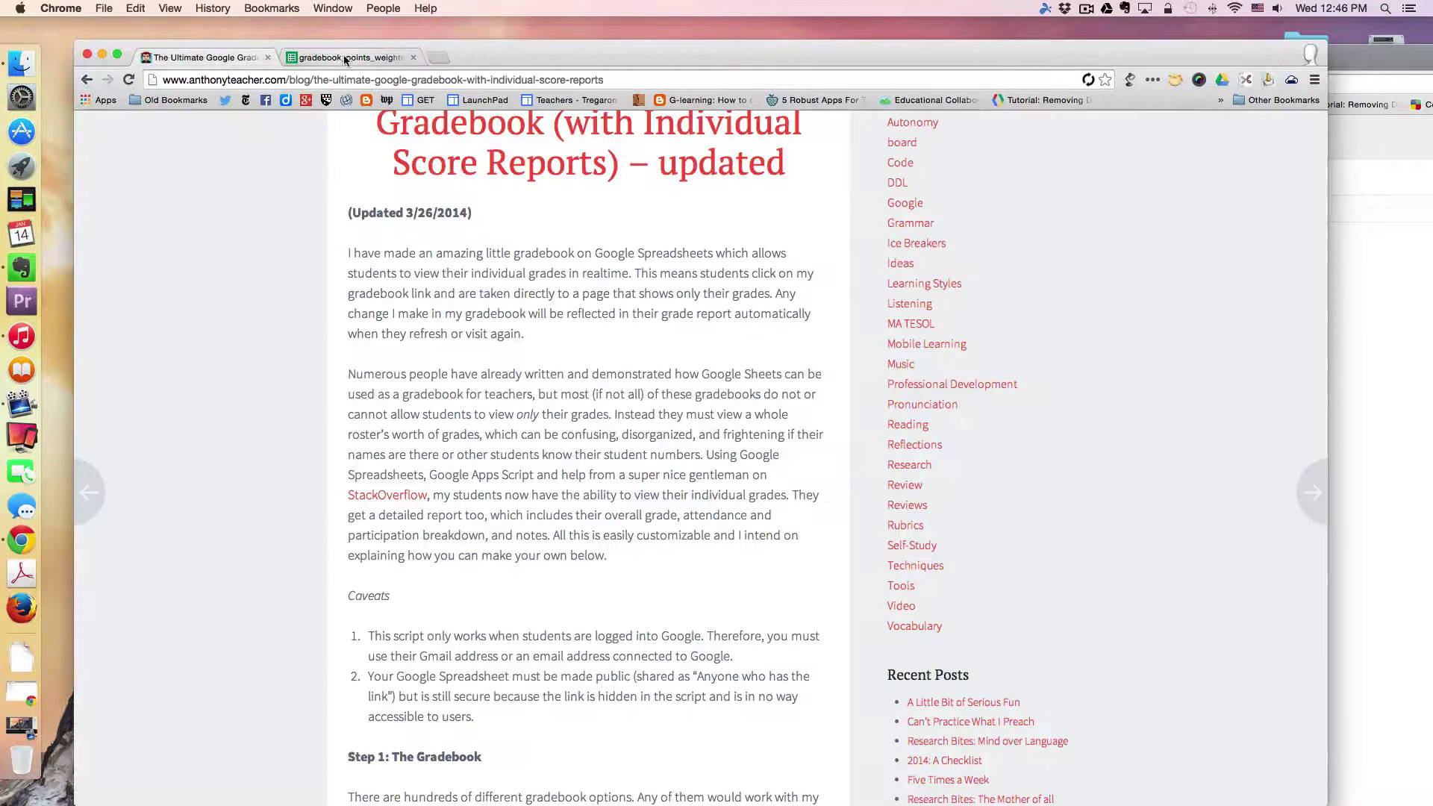
pyautogui.click(345, 58)
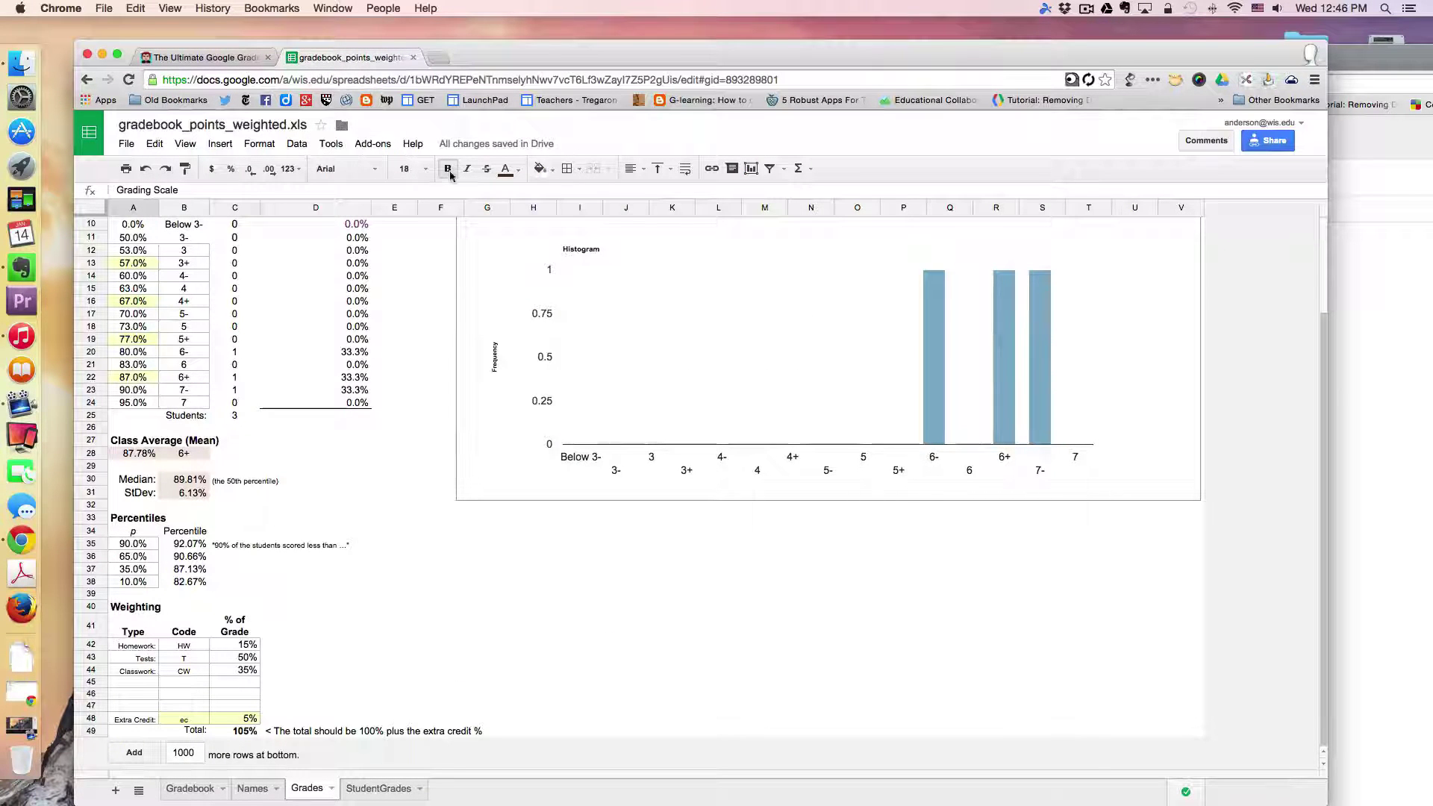
# Step: Show StudentGrades with Final % of 80.89%, 89.81% and 92.64%, and open the Tools menu
pyautogui.click(381, 790)
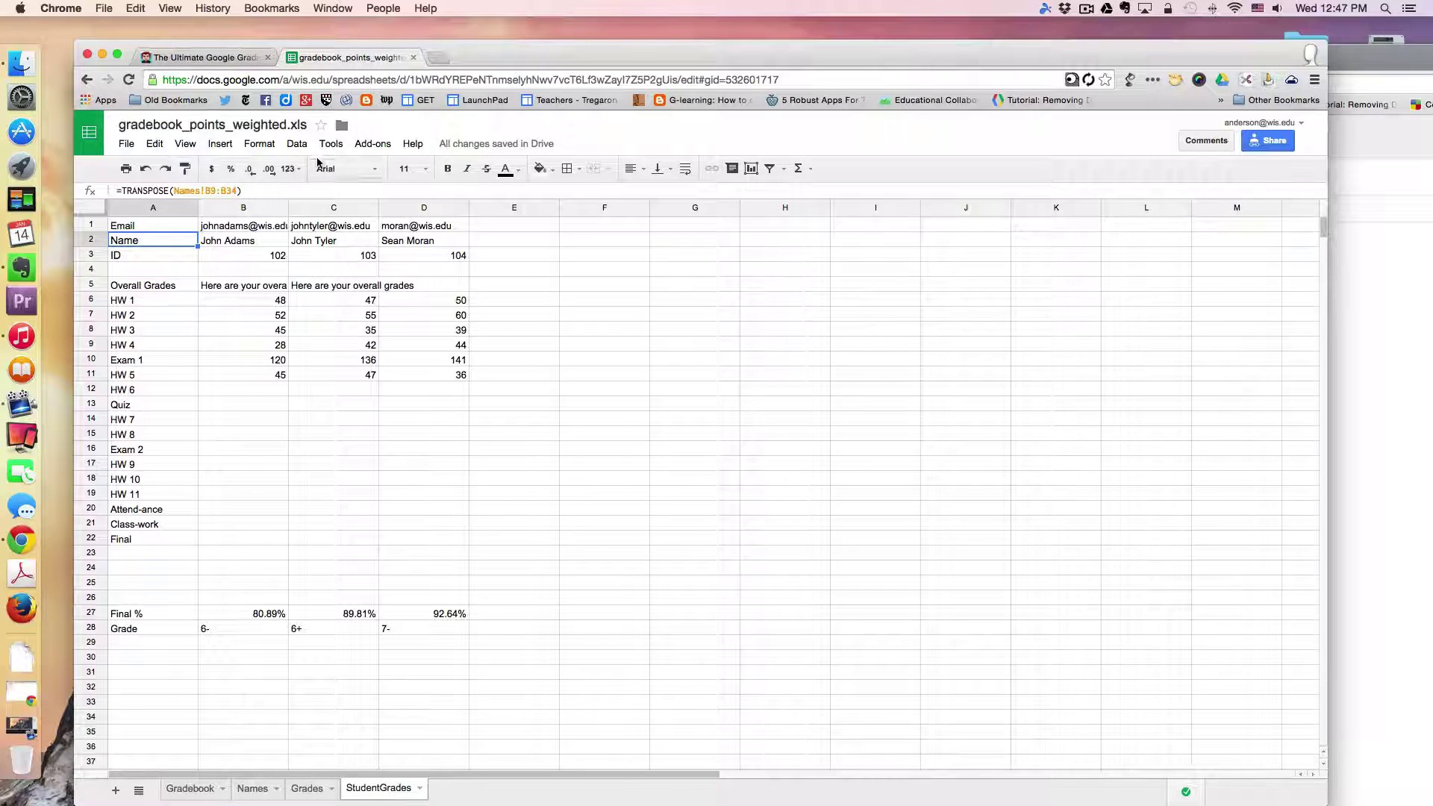
pyautogui.click(329, 144)
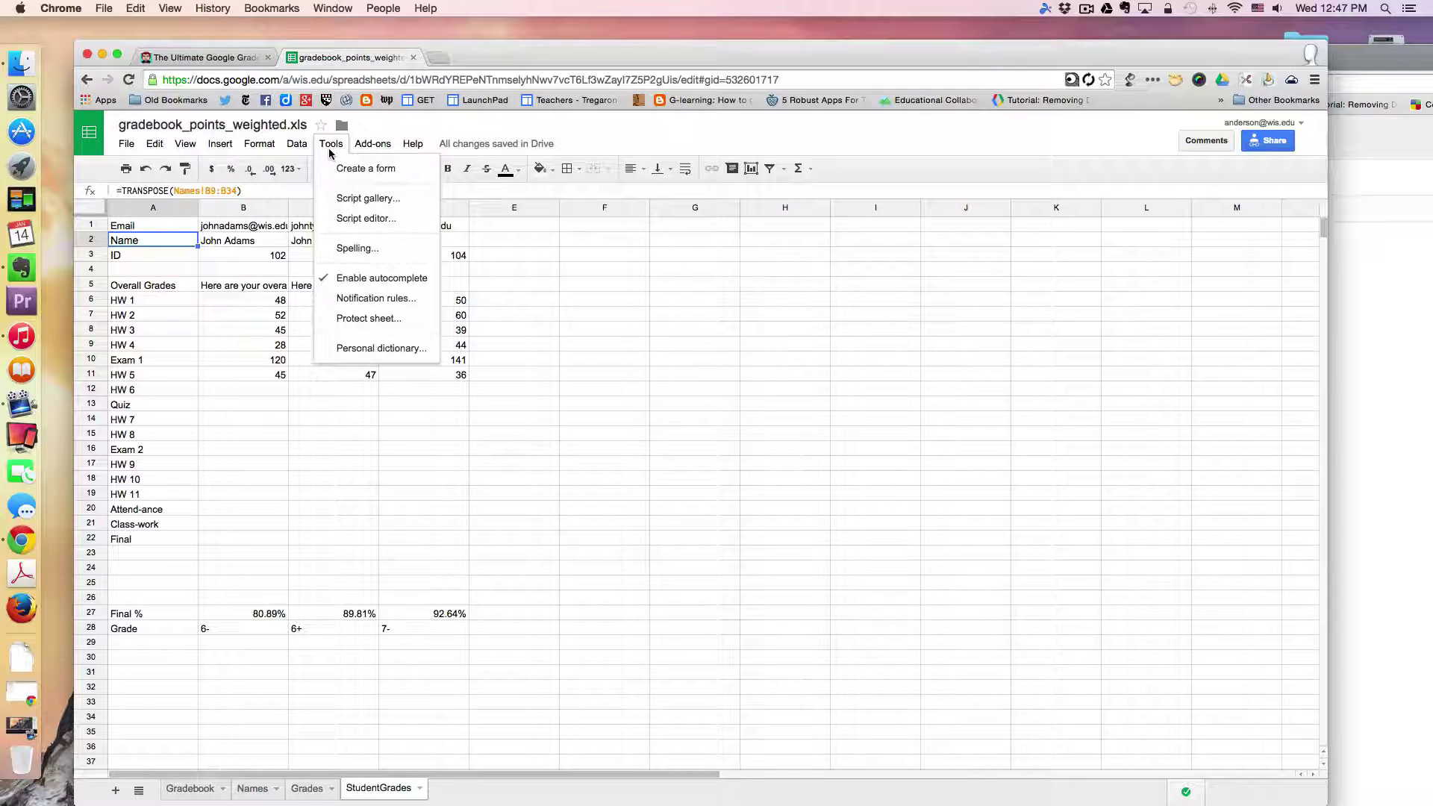
# Step: Open the Grades project's Code.gs and highlight the spreadsheet key in the openByUrl line
pyautogui.click(341, 218)
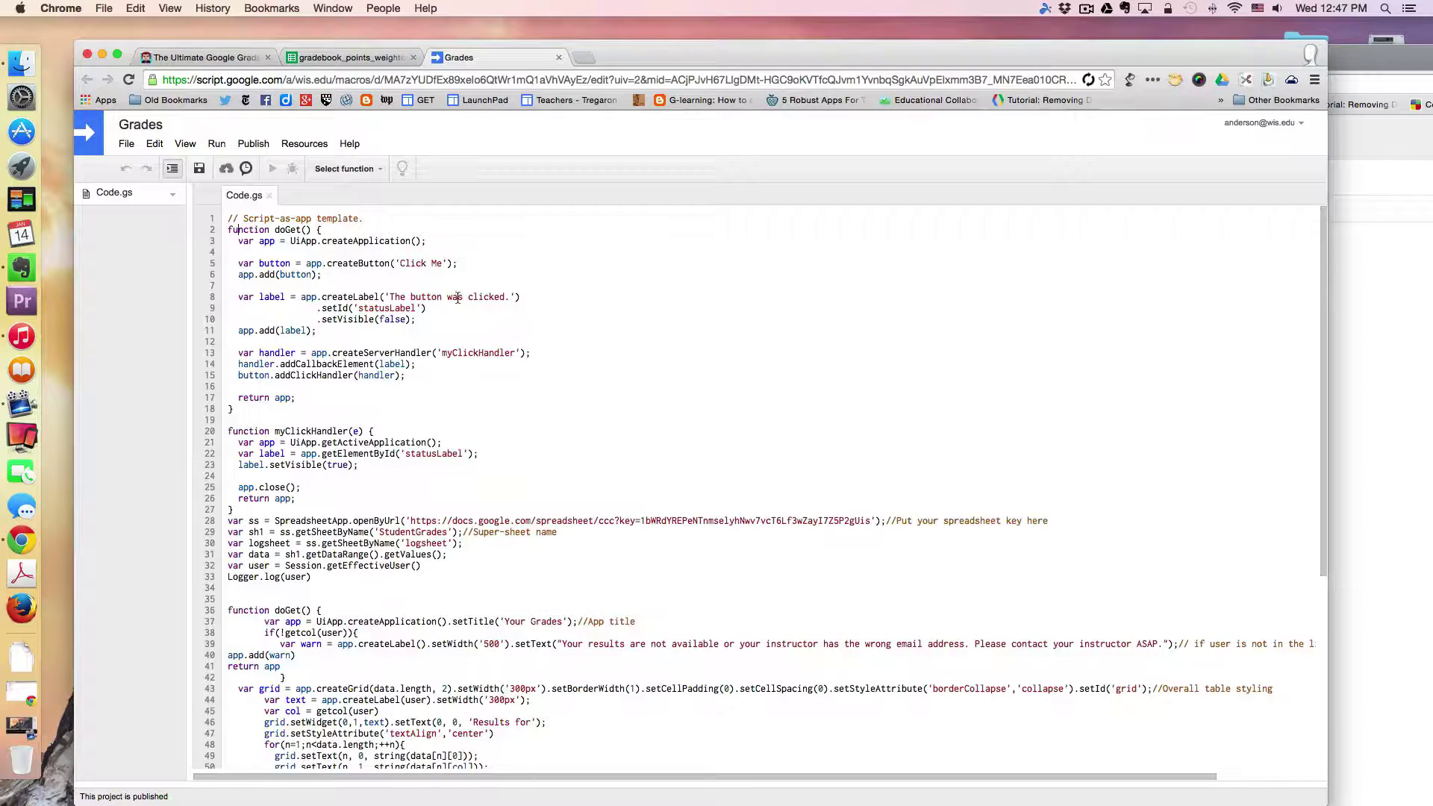
pyautogui.scroll(-5, 457, 297)
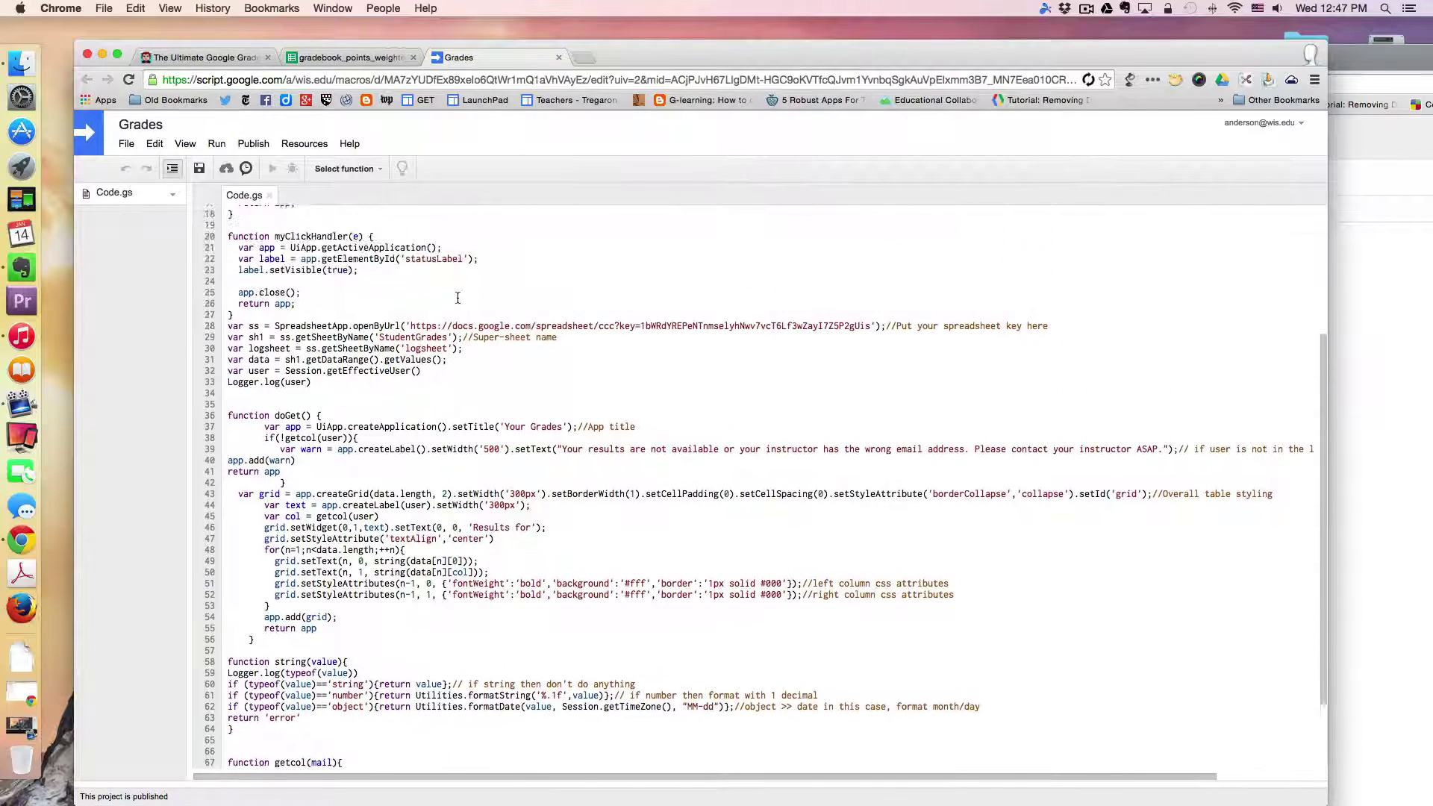
pyautogui.scroll(1, 457, 298)
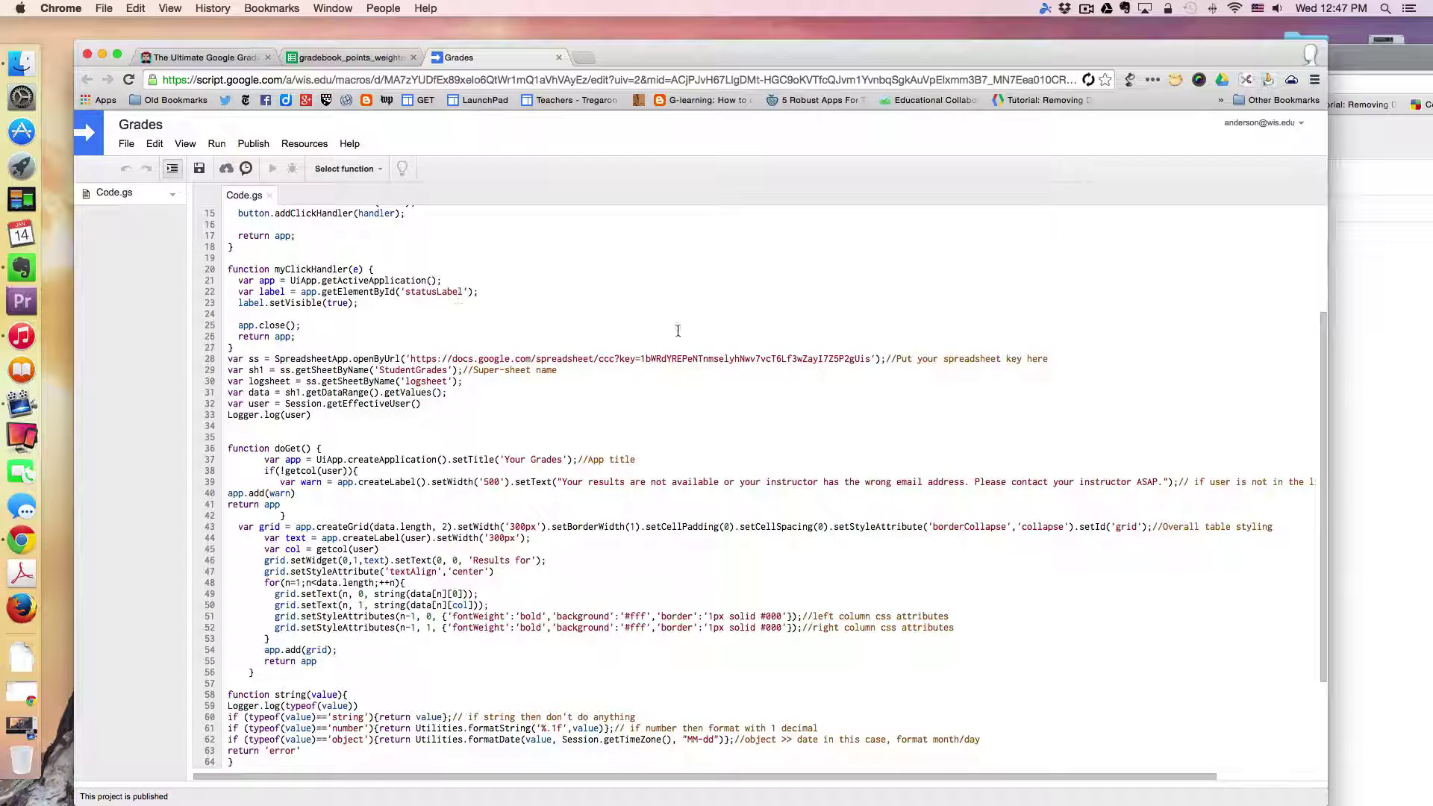
pyautogui.moveTo(641, 360); pyautogui.dragTo(640, 358)
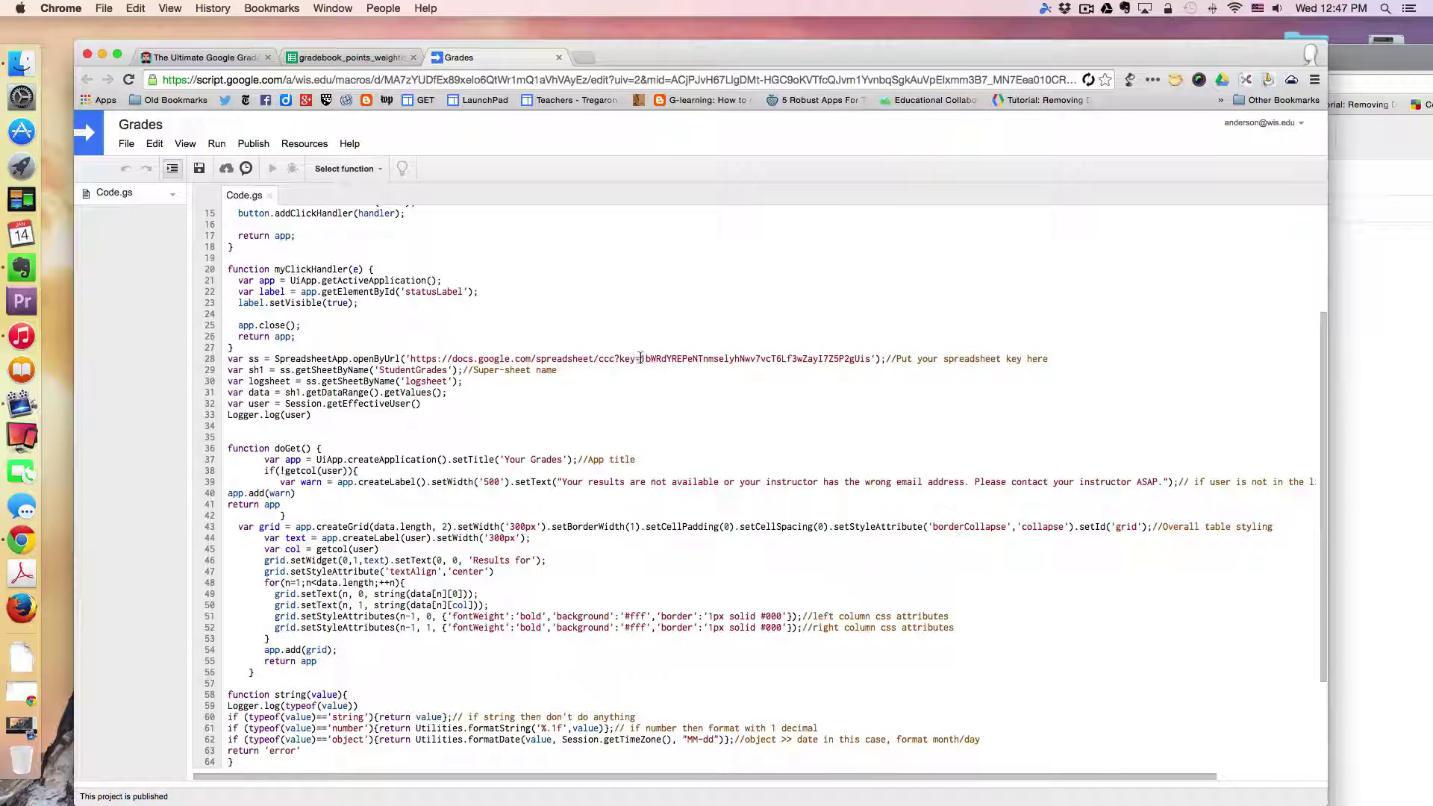
# Step: Return to the gradebook_points_weighted spreadsheet and view the Gradebook sheet with Final % of 80.9%, 89.8% and 92.6%
pyautogui.click(362, 59)
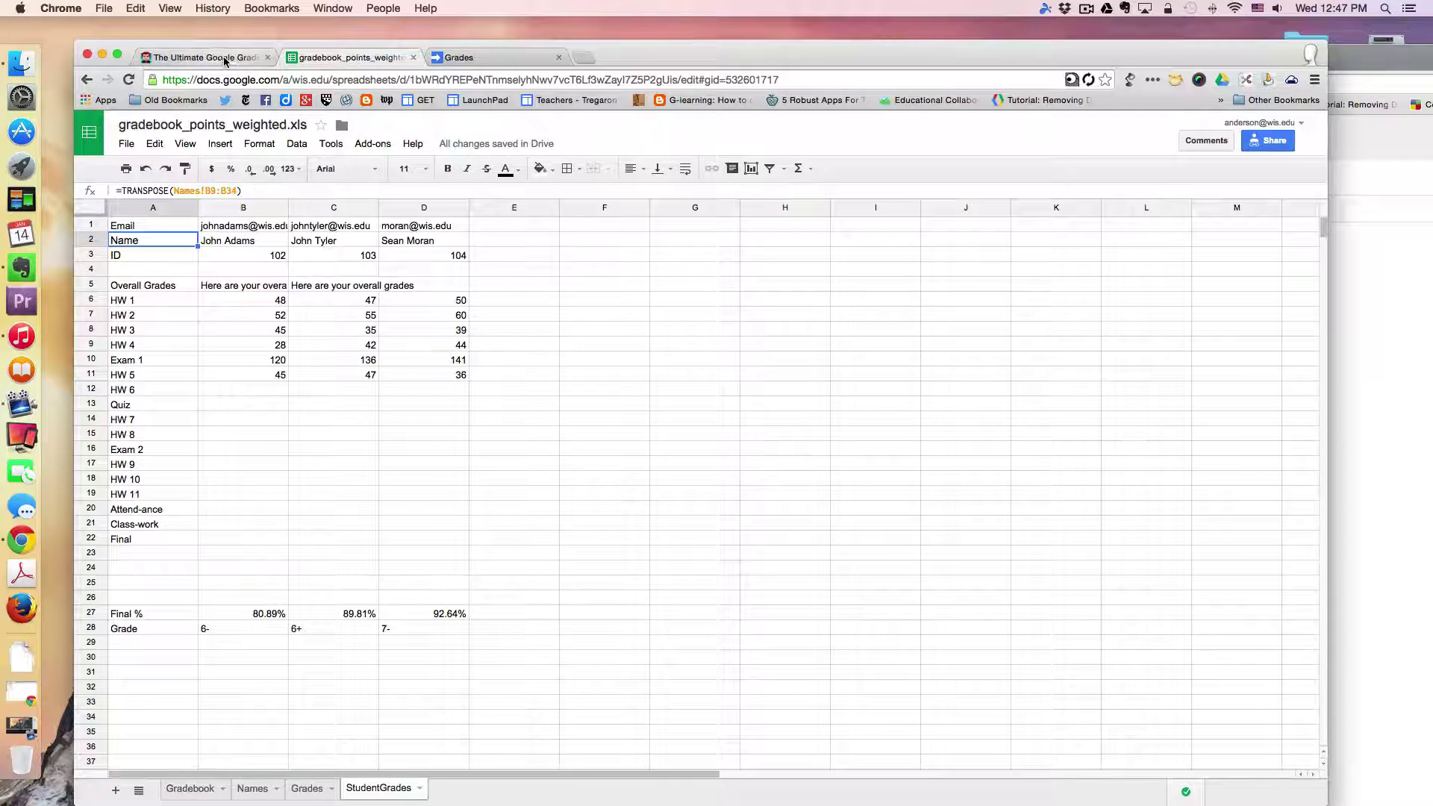
pyautogui.click(220, 59)
pyautogui.click(346, 59)
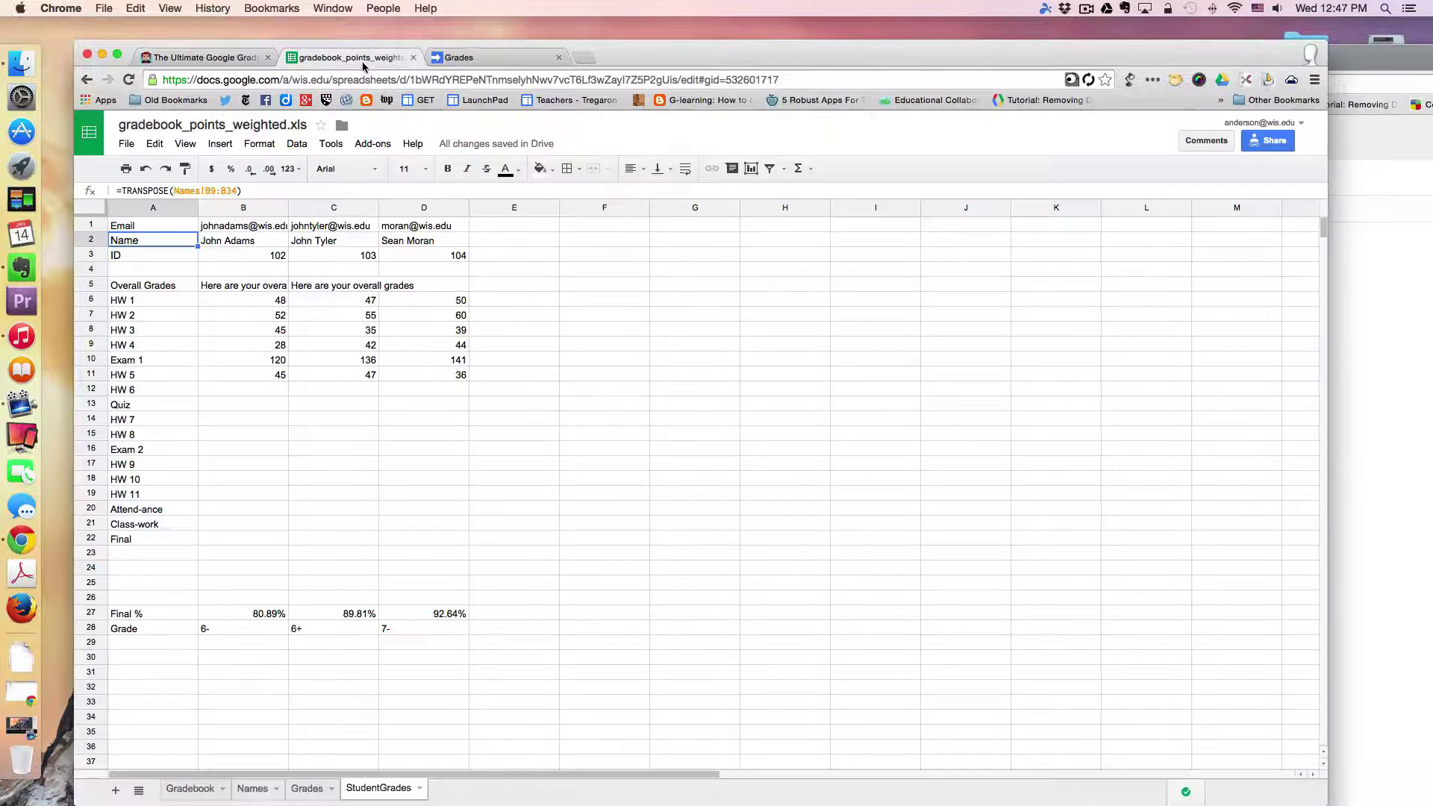
pyautogui.click(189, 790)
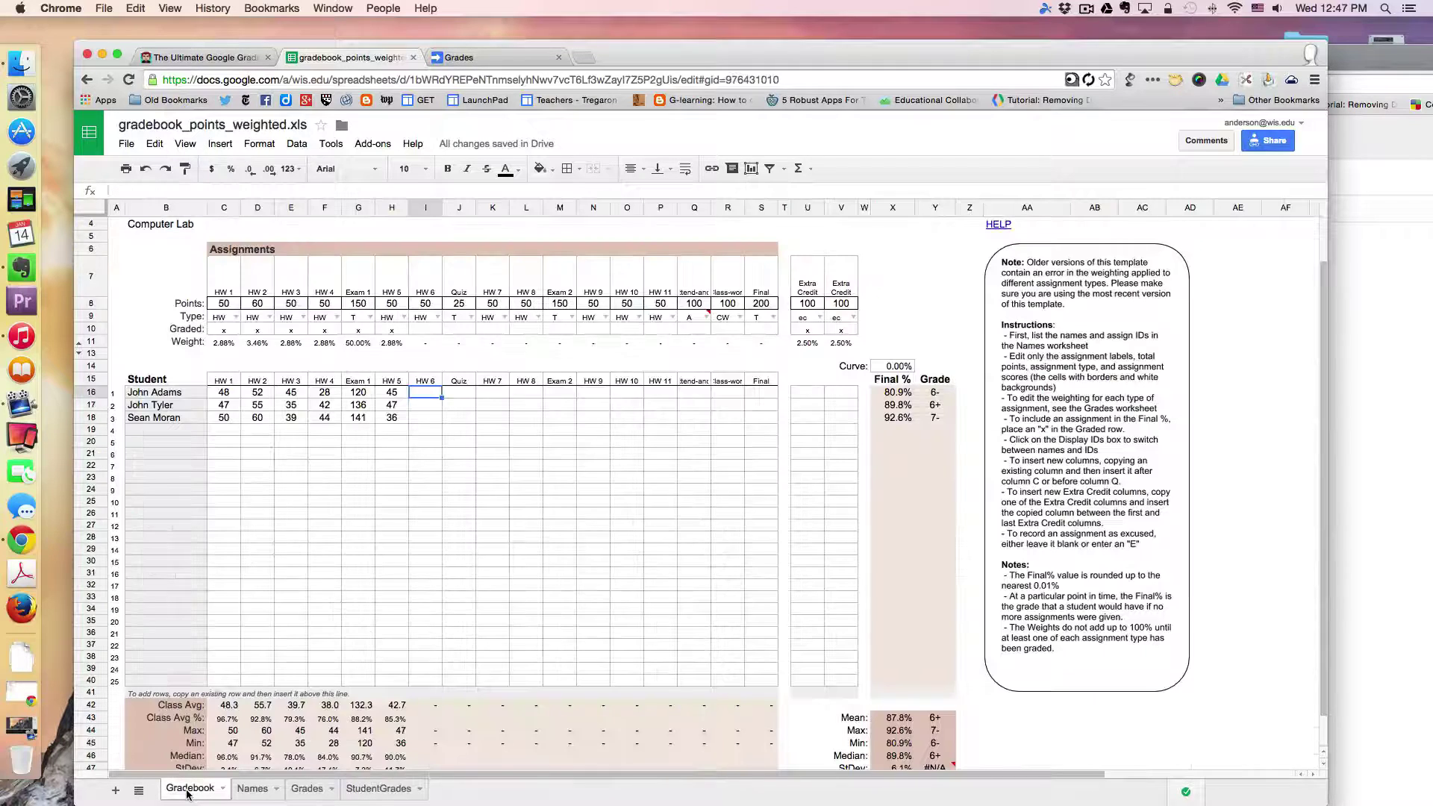